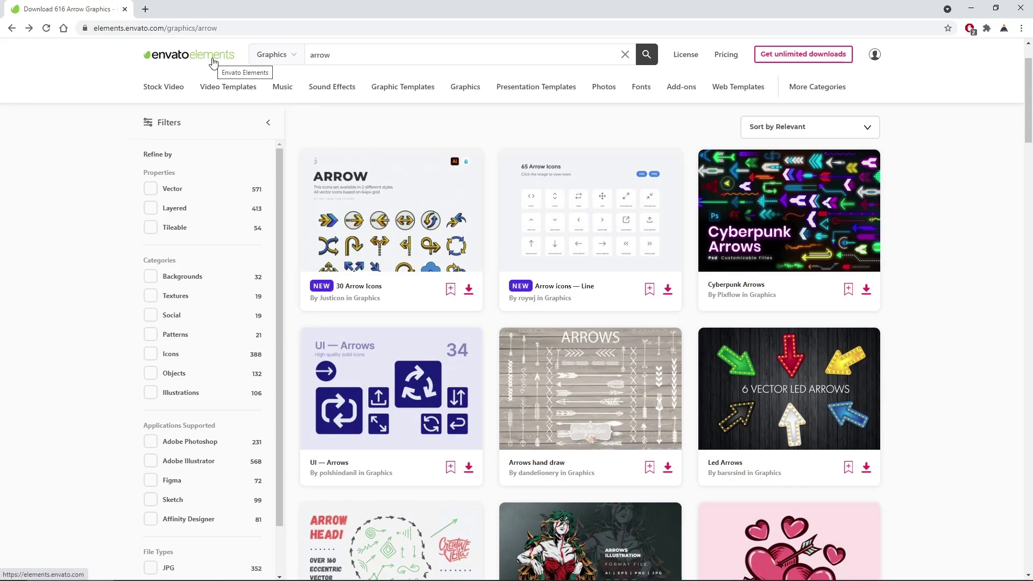
Step: Open the Arrow Head pattern brushes item in Envato Elements, then its unlimited-downloads Pricing page
mouse_move(281, 82)
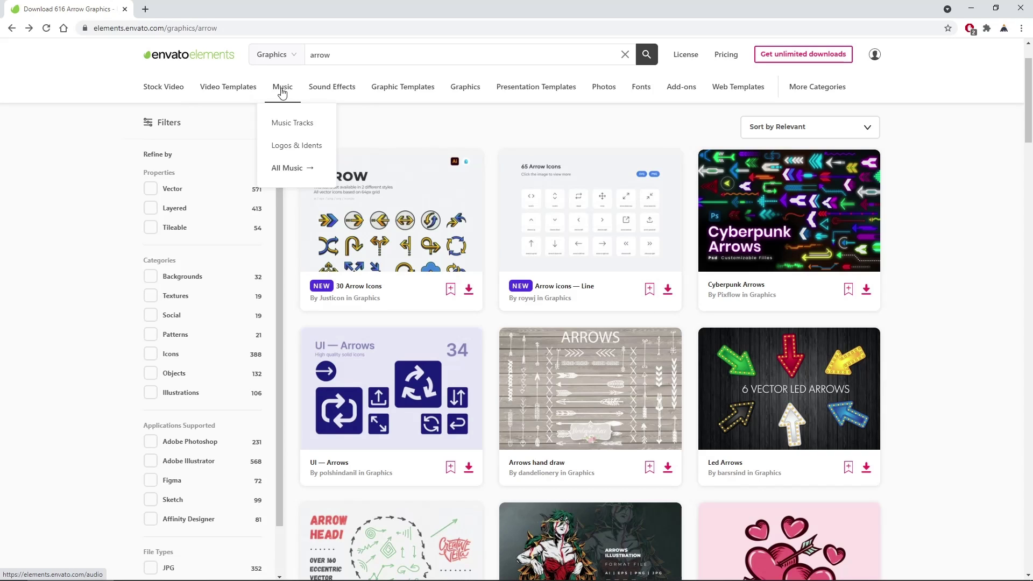
mouse_move(465, 100)
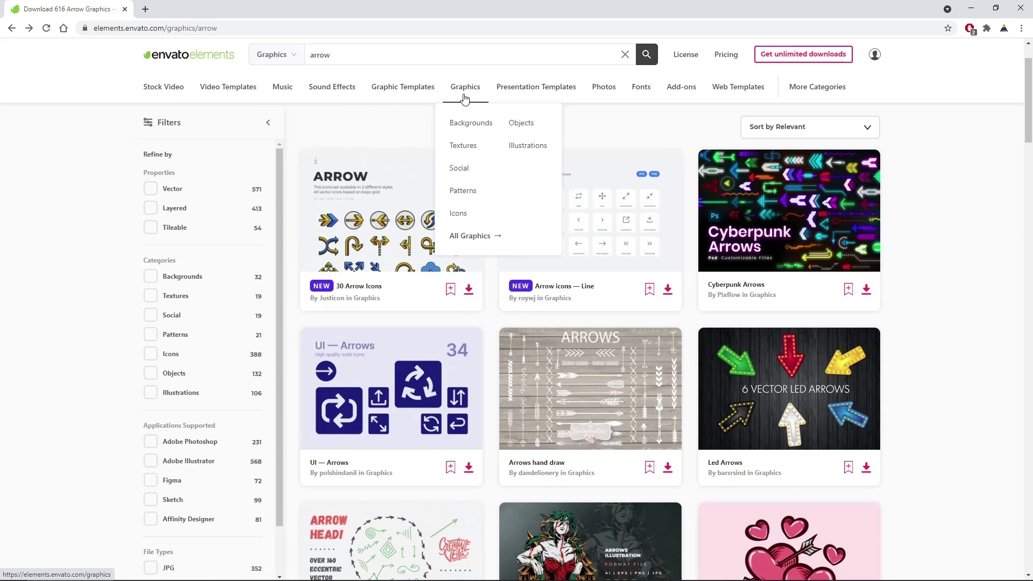
scroll(419, 323, "down", 3)
left_click(419, 341)
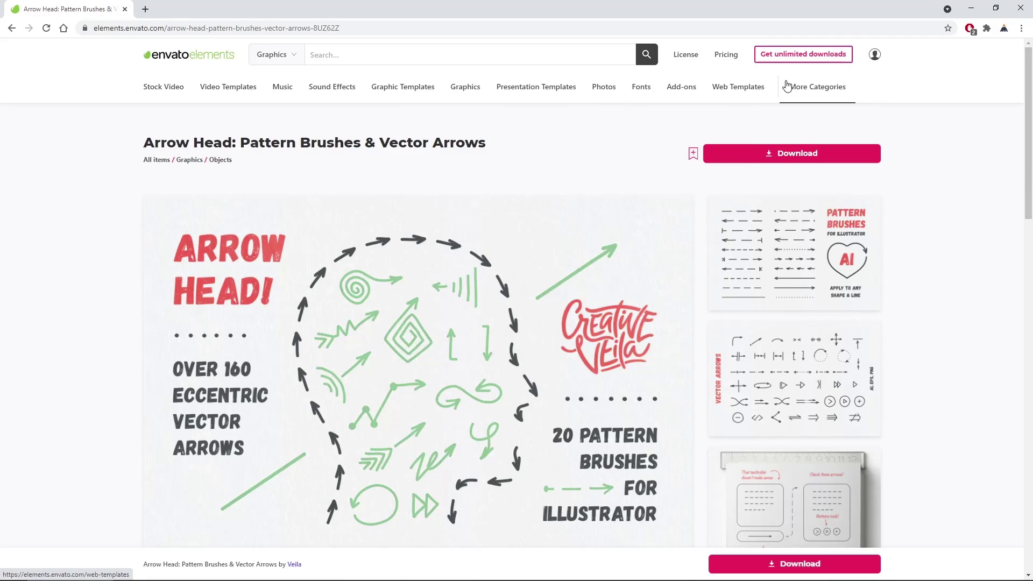
mouse_move(796, 90)
left_click(800, 57)
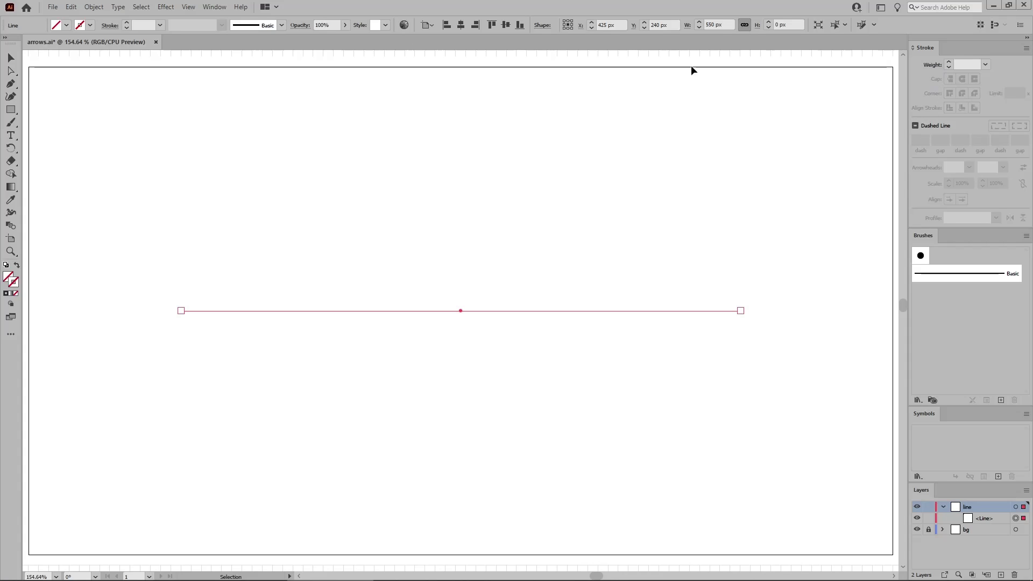
Step: Set the 550 px line's stroke weight to 10 pt in the Stroke panel
left_click(218, 9)
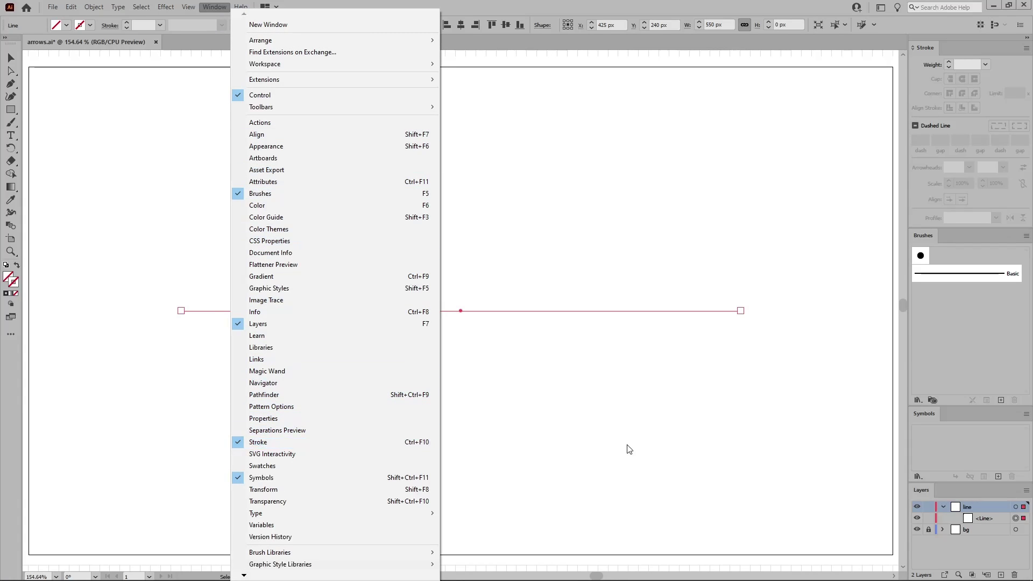
key("Escape")
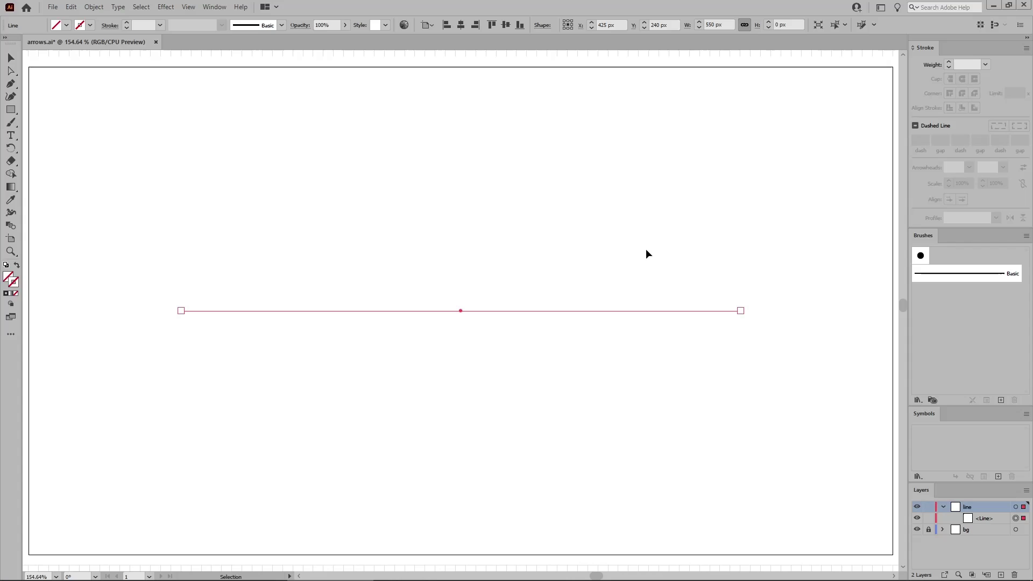
left_click_drag(645, 249, 582, 361)
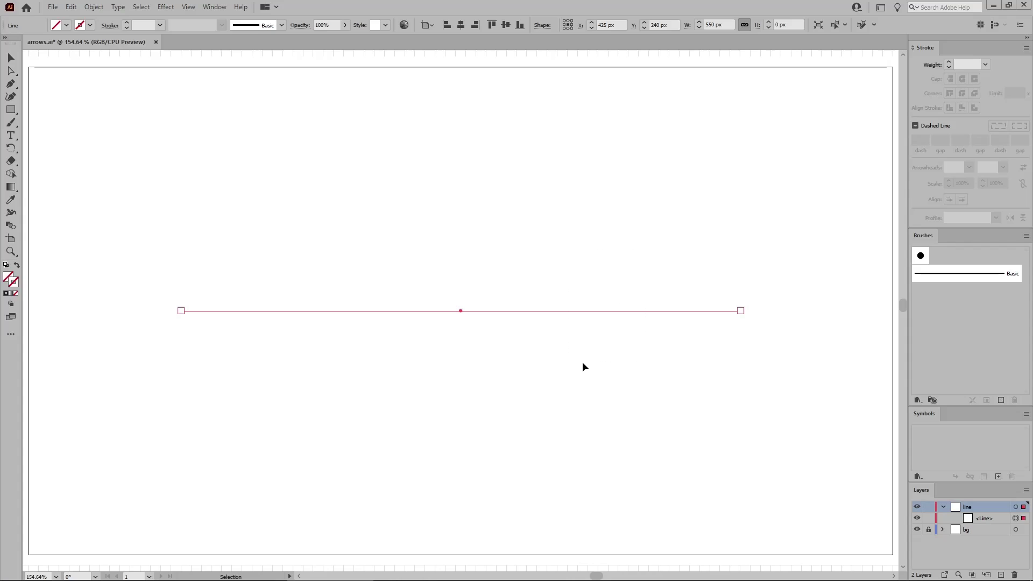
left_click(985, 65)
left_click(994, 222)
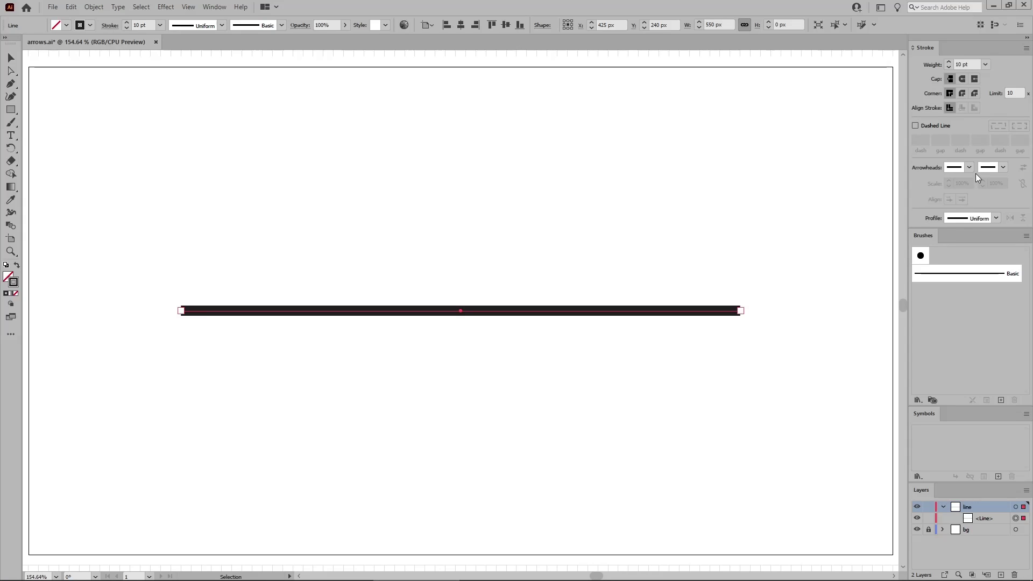
Step: Add a circle and a pointed arrowhead, then swap them so the tip is on the left
left_click(969, 166)
scroll(945, 235, "down", 5)
scroll(945, 235, "down", 2)
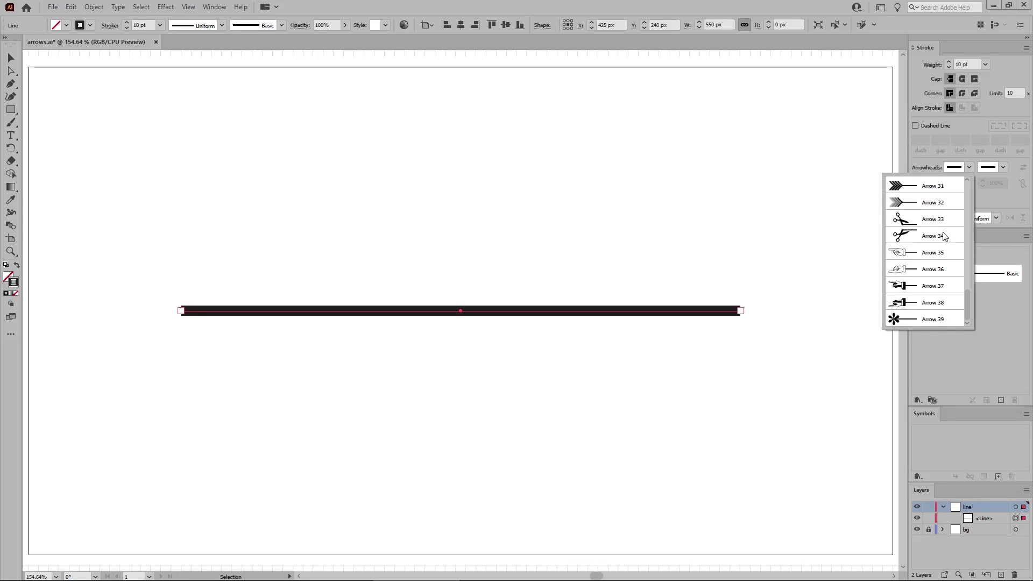
scroll(938, 253, "up", 4)
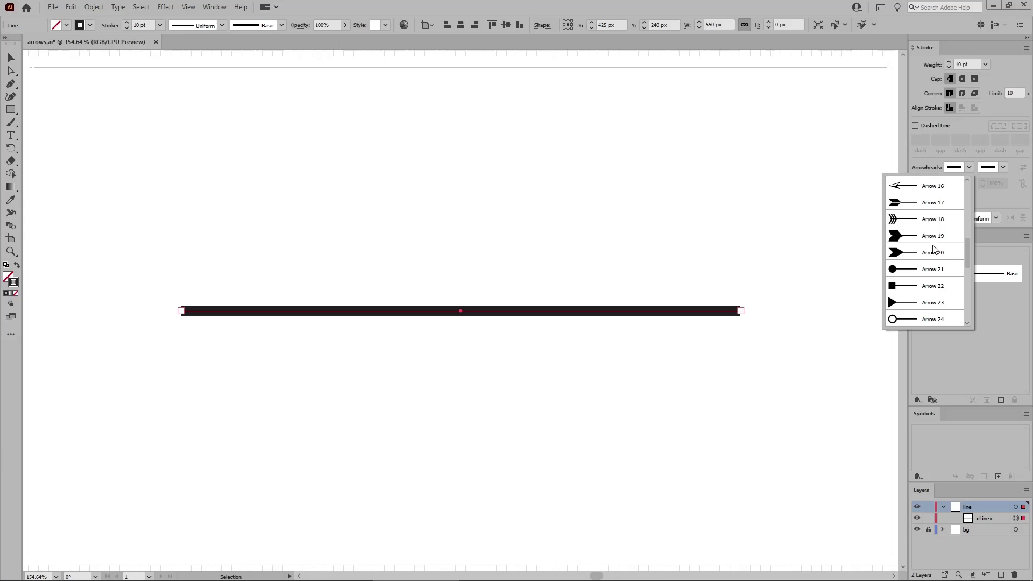
left_click(939, 269)
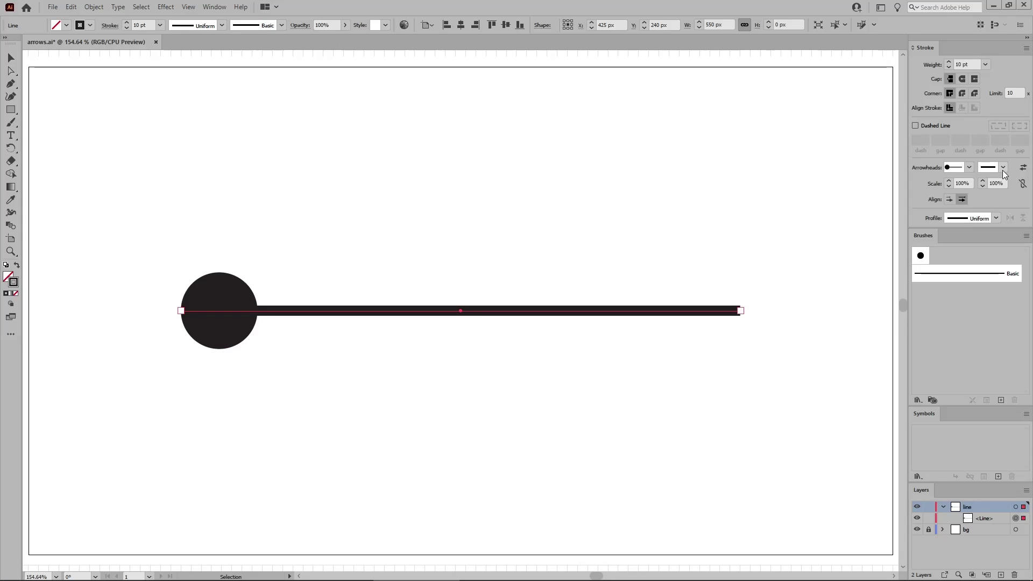
left_click(1003, 170)
left_click(979, 203)
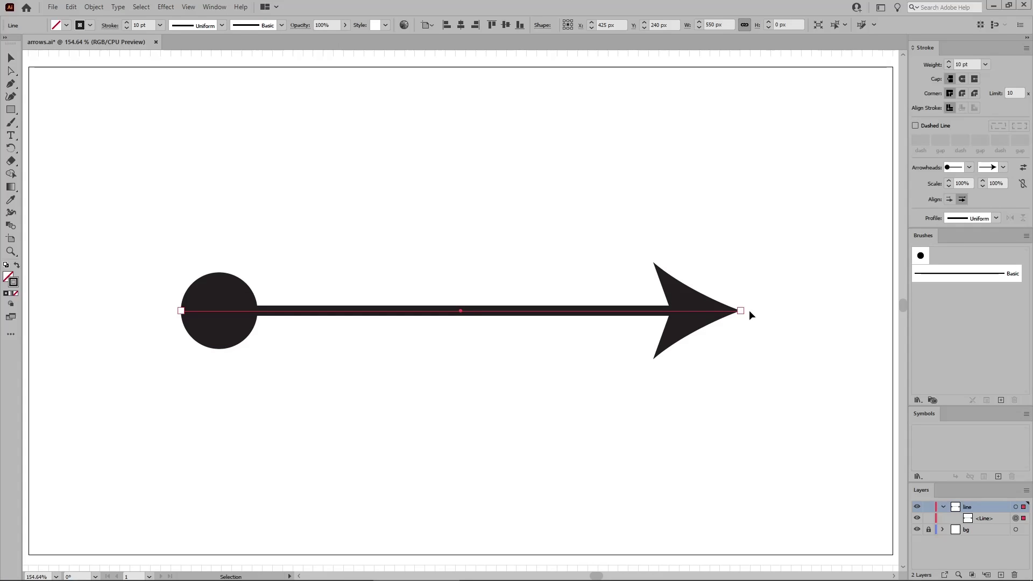
left_click(1022, 167)
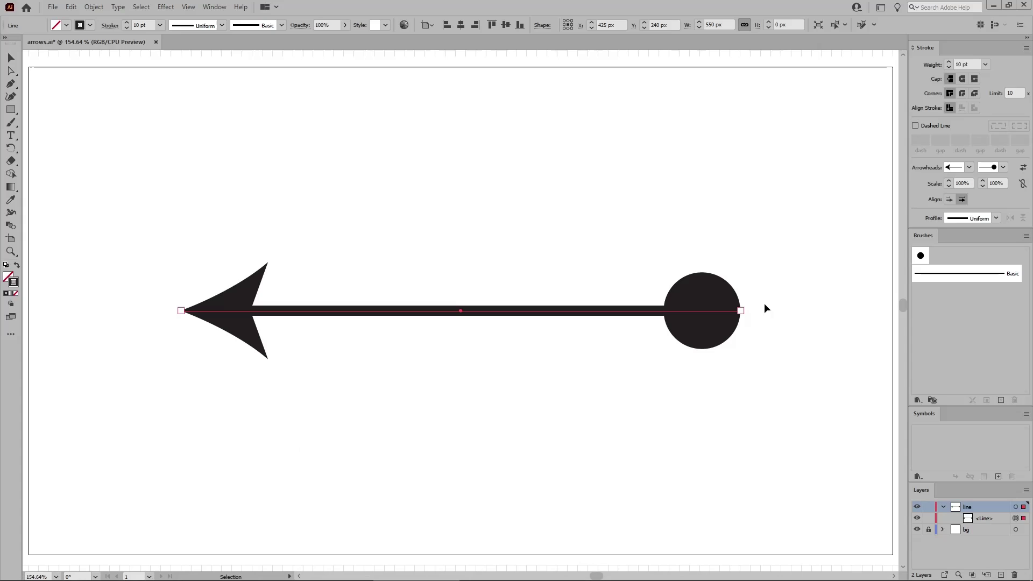
Step: Try arrowhead scales of 200% for the start and 50% for the end
left_click(961, 184)
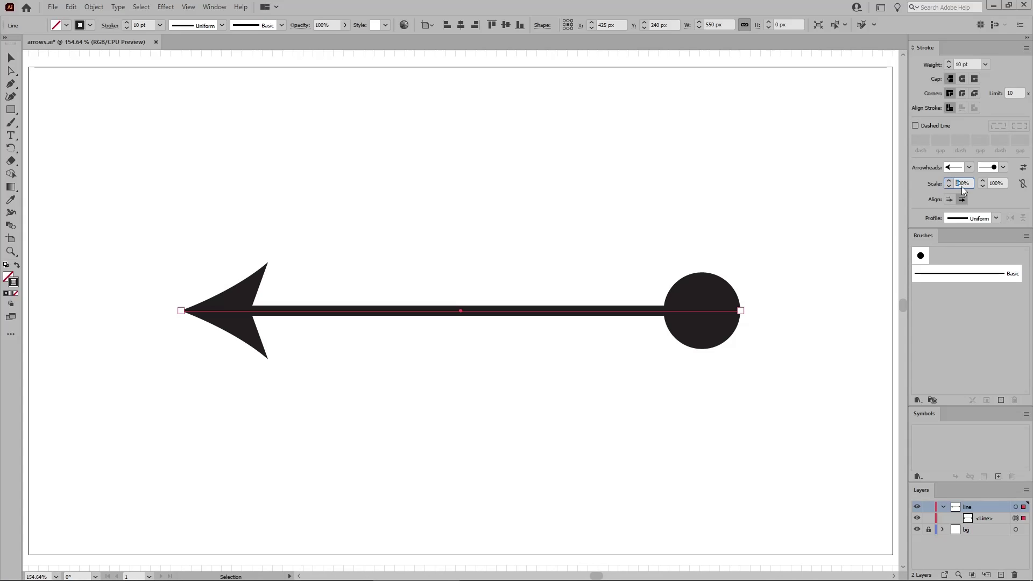
type("200")
left_click(992, 183)
type("50")
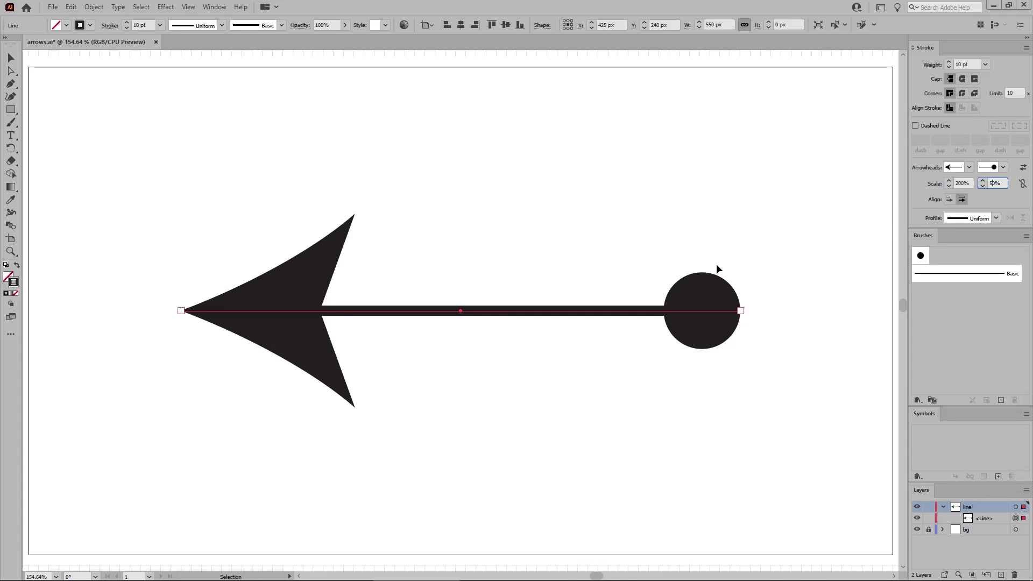
key("Return")
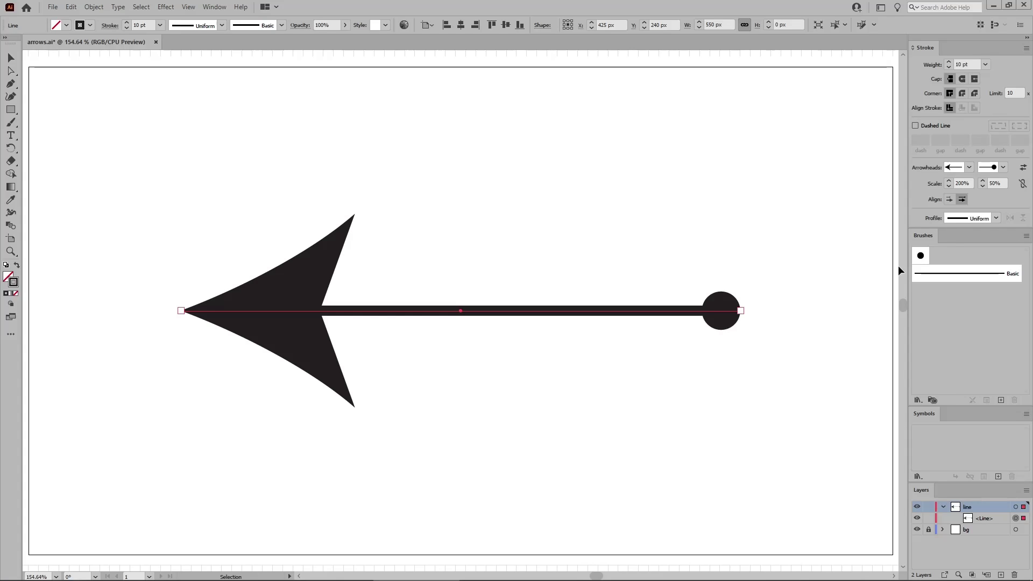
Step: Try extending tips beyond the path, then place them at path ends at 100% scale
left_click(949, 200)
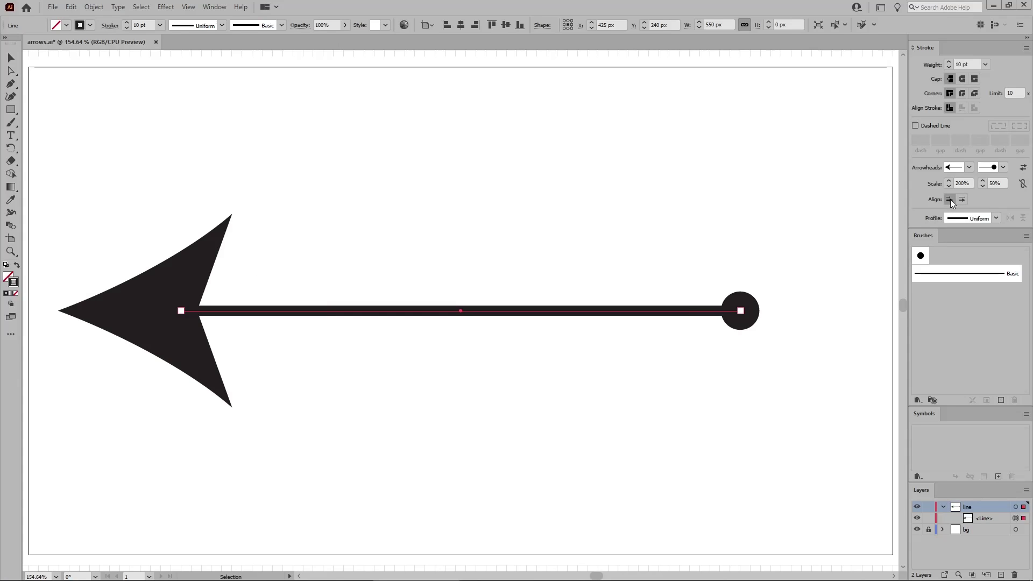
left_click(962, 200)
left_click(963, 184)
type("100")
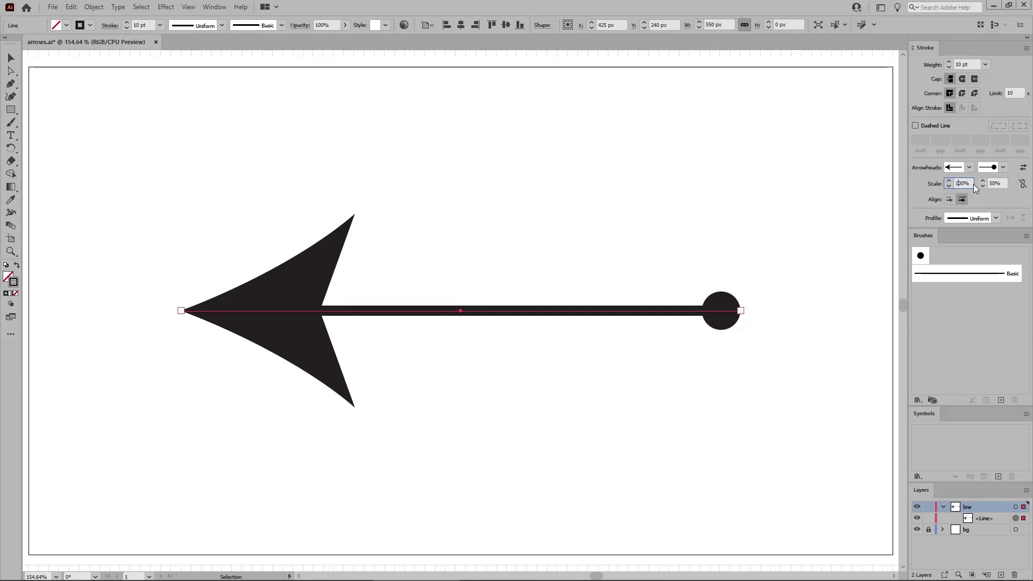
key("Tab")
type("100")
key("Return")
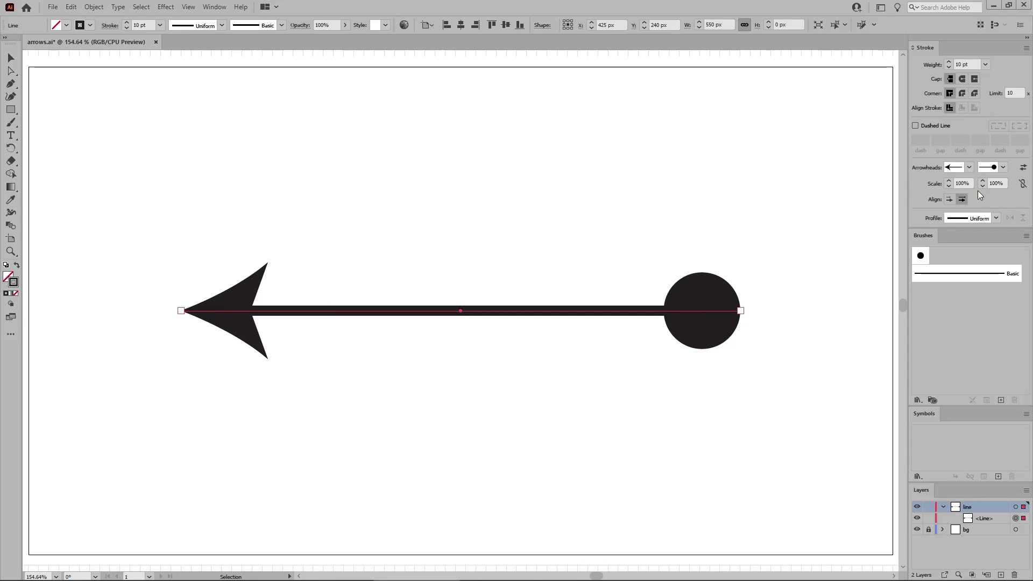
Step: Change the right end's arrowhead to the double-chevron Arrow 14
left_click(1002, 168)
scroll(980, 224, "up", 4)
scroll(980, 223, "up", 2)
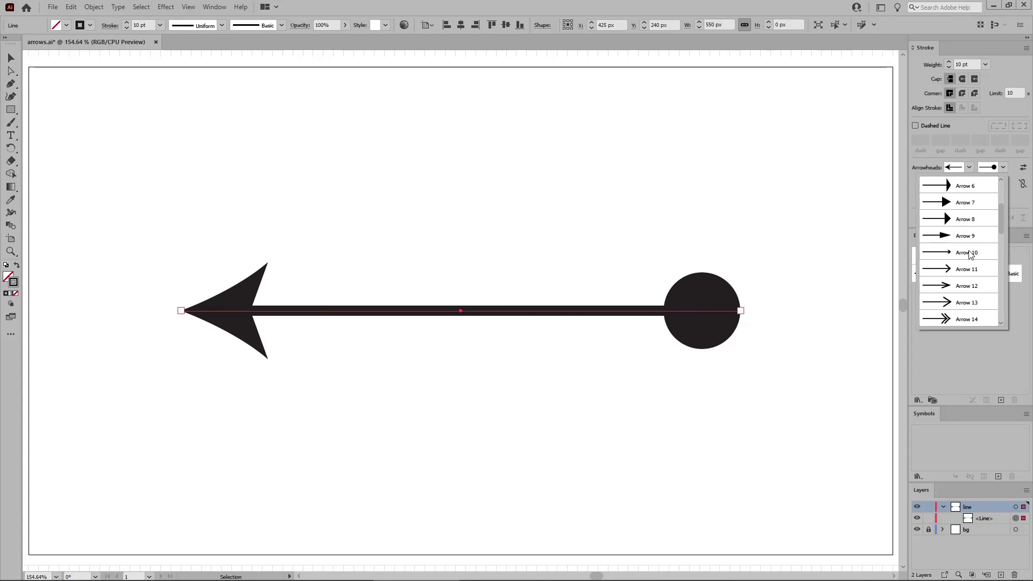
left_click(955, 317)
left_click(968, 169)
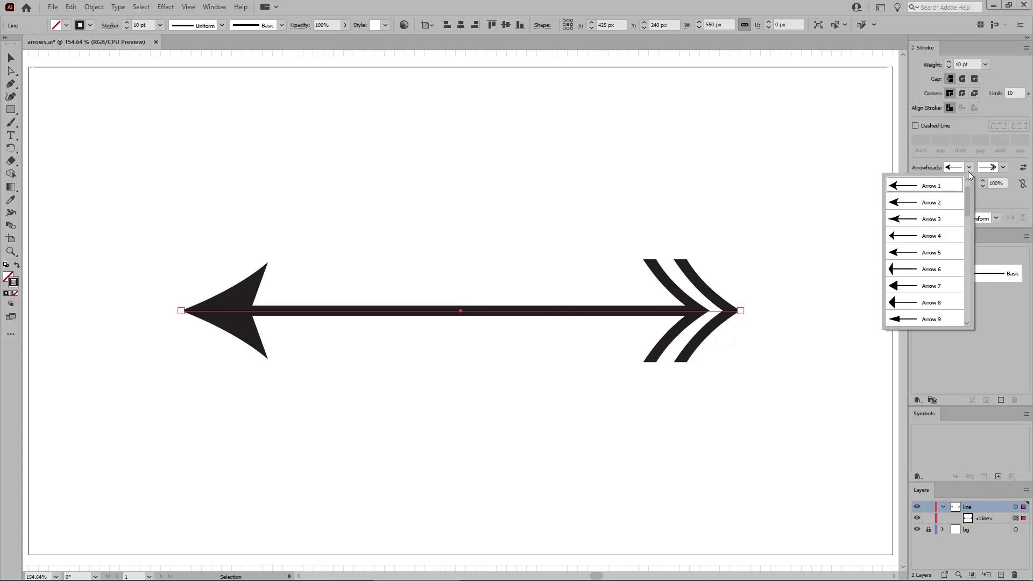
scroll(939, 237, "down", 6)
Step: Make the left end double-chevron too, then try green, yellow-to-red gradient and leaf pattern strokes
left_click(933, 250)
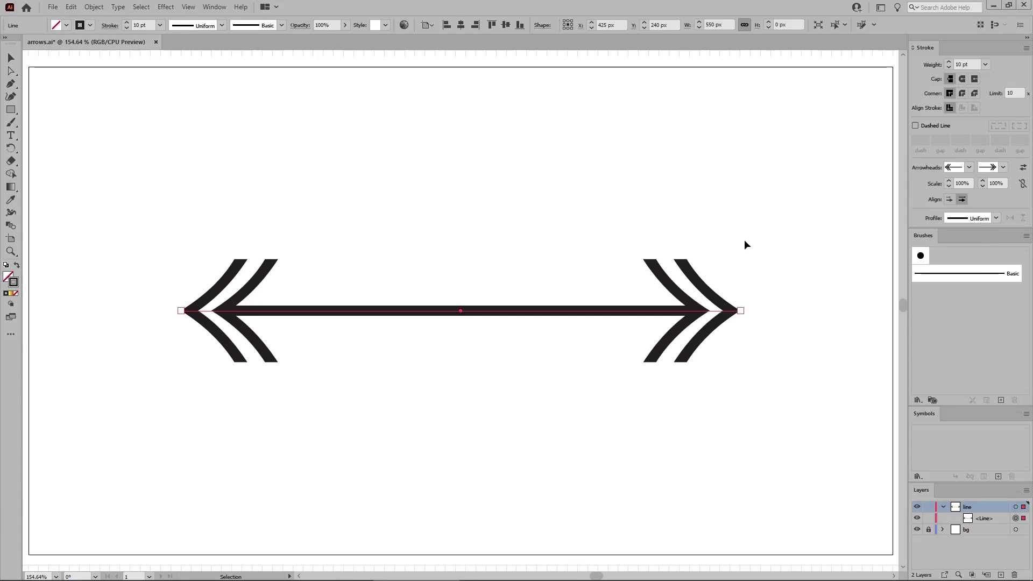
left_click(90, 26)
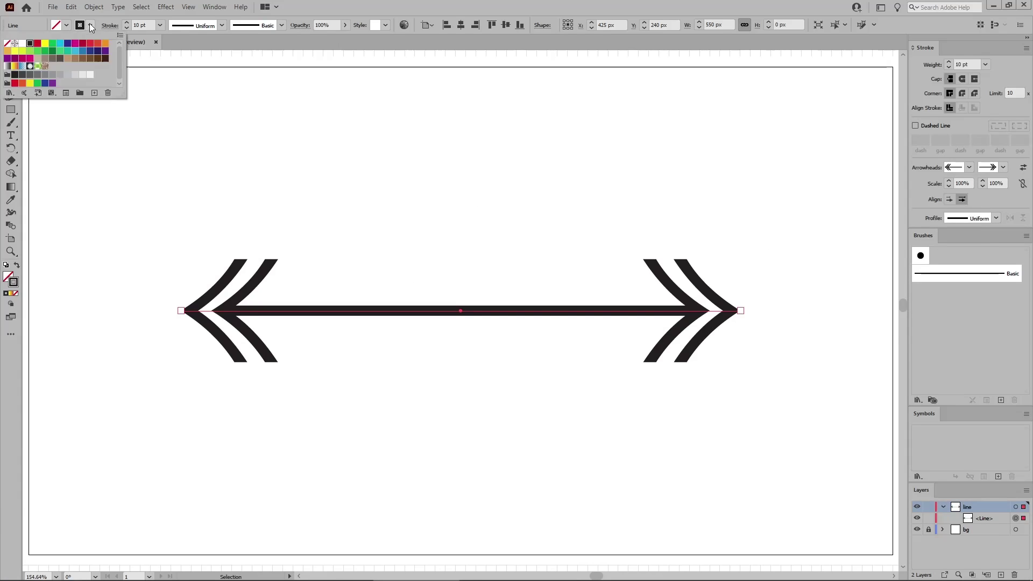
left_click(59, 50)
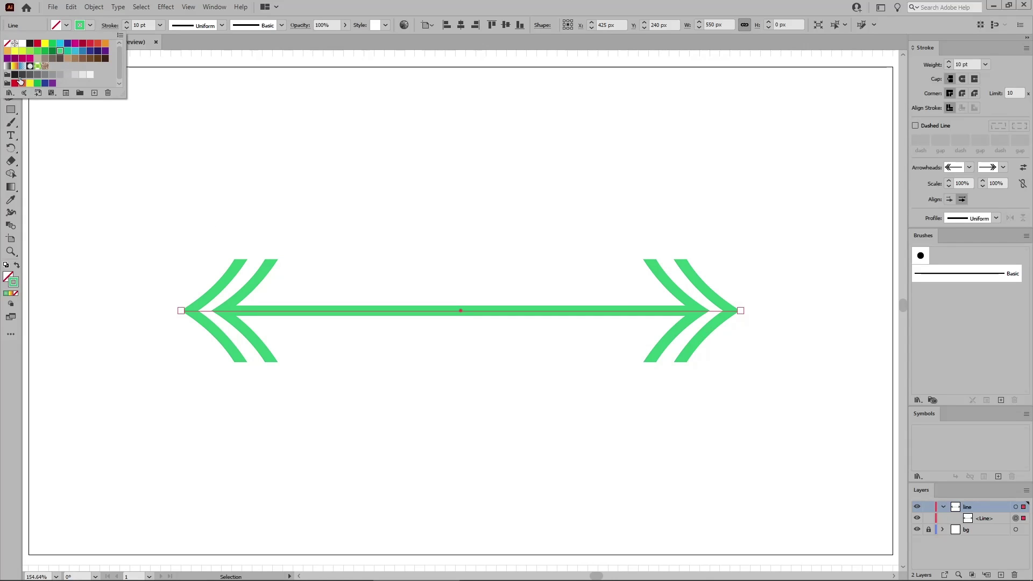
left_click(14, 66)
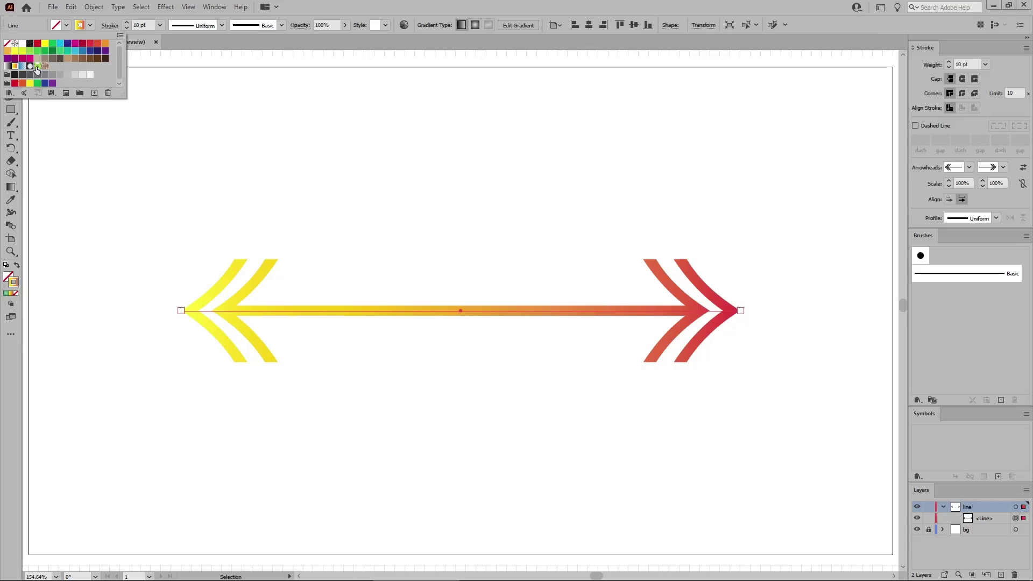
left_click(37, 67)
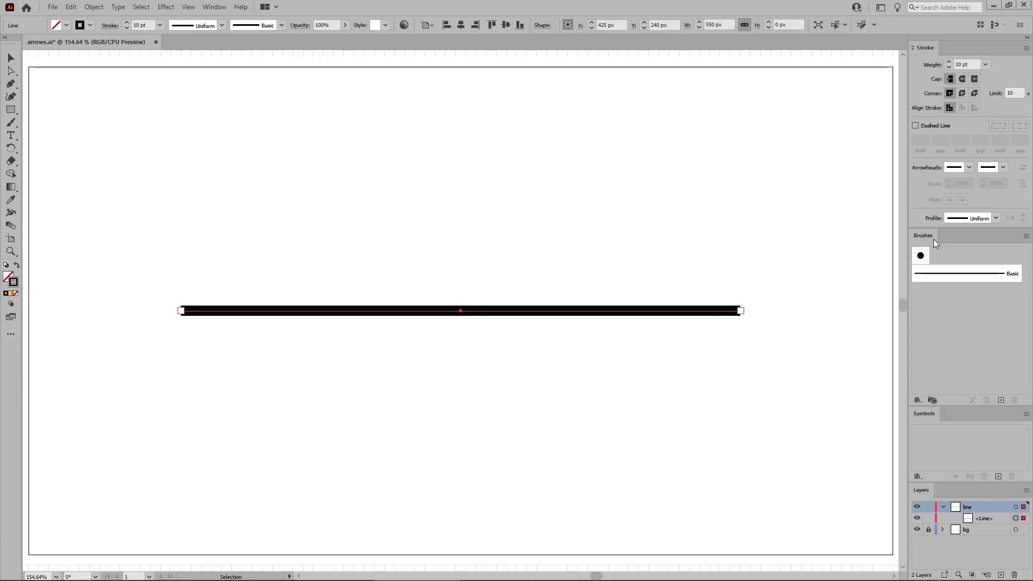
Step: Open the Arrows_Special brush library and apply the fletched arrow brush to the line
left_click(216, 7)
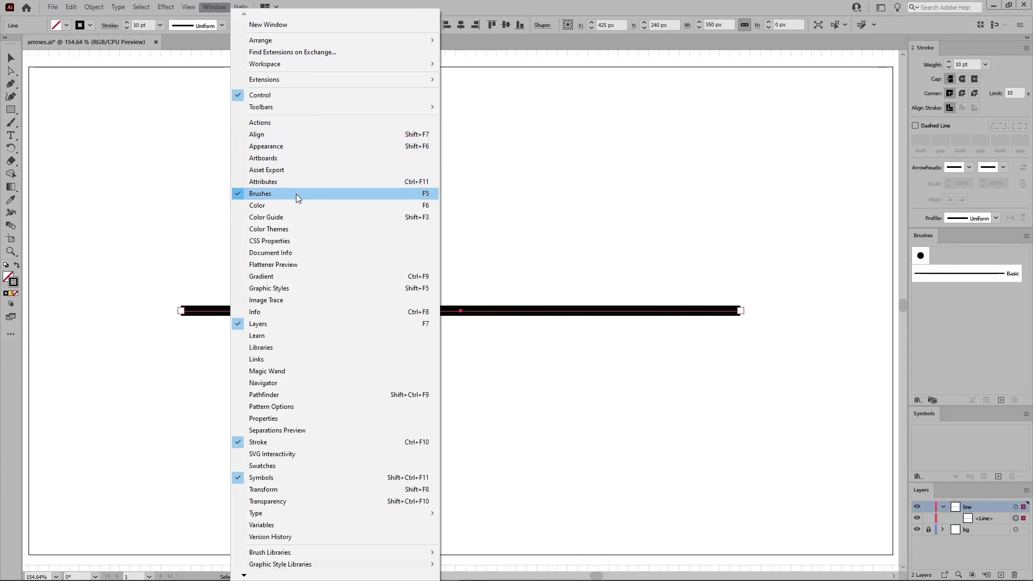
left_click(1025, 236)
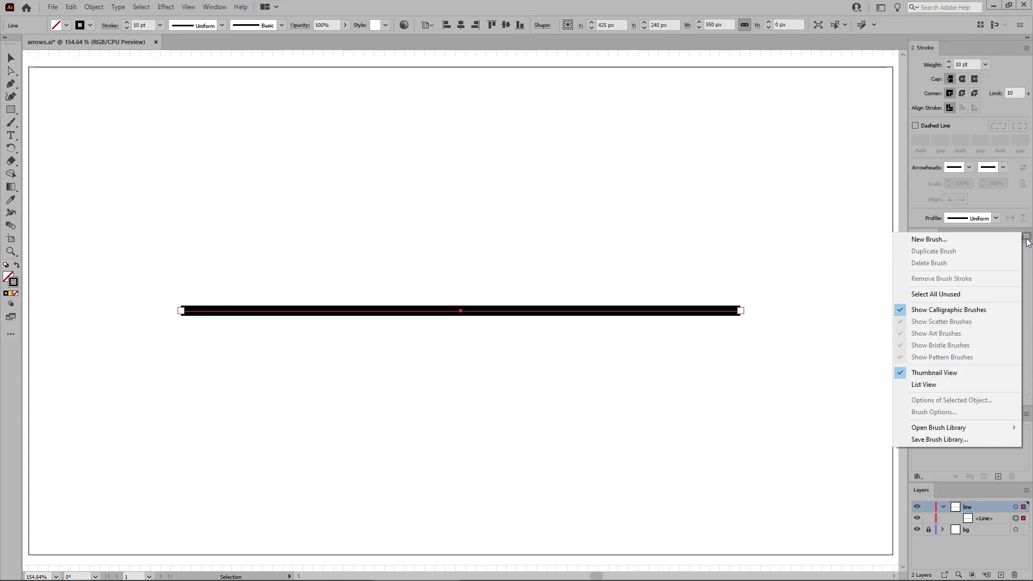
mouse_move(962, 426)
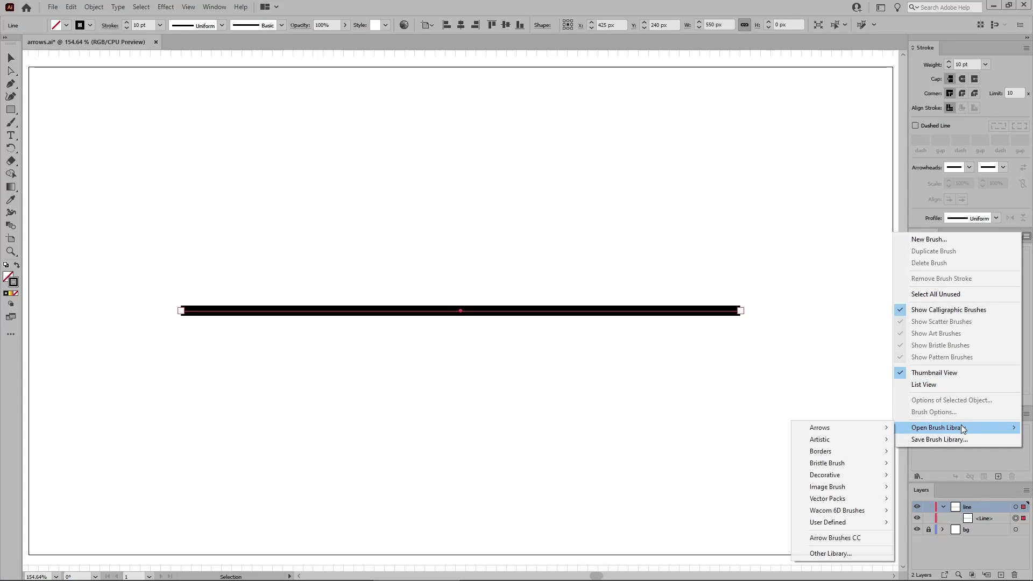
mouse_move(879, 426)
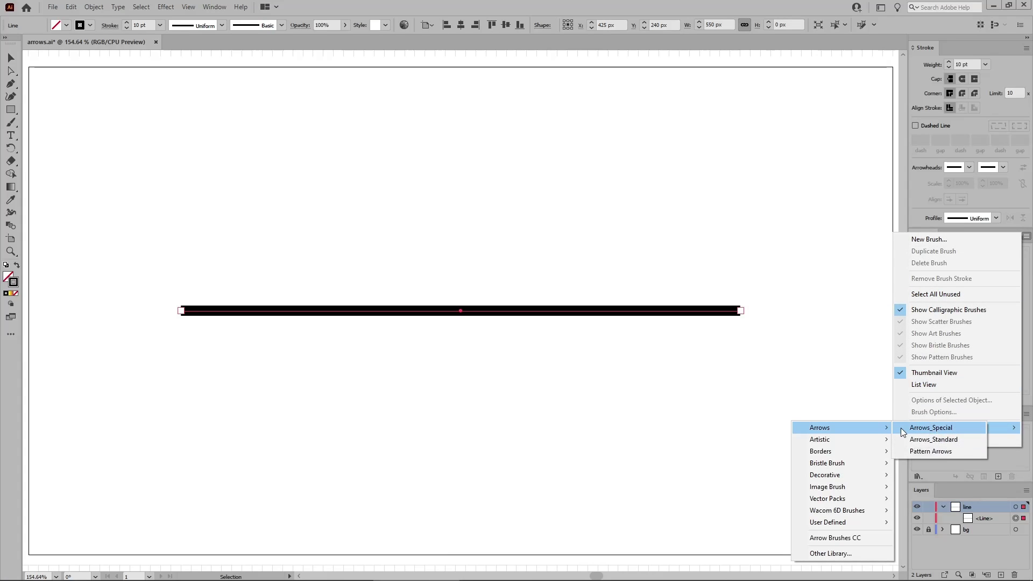
left_click(954, 429)
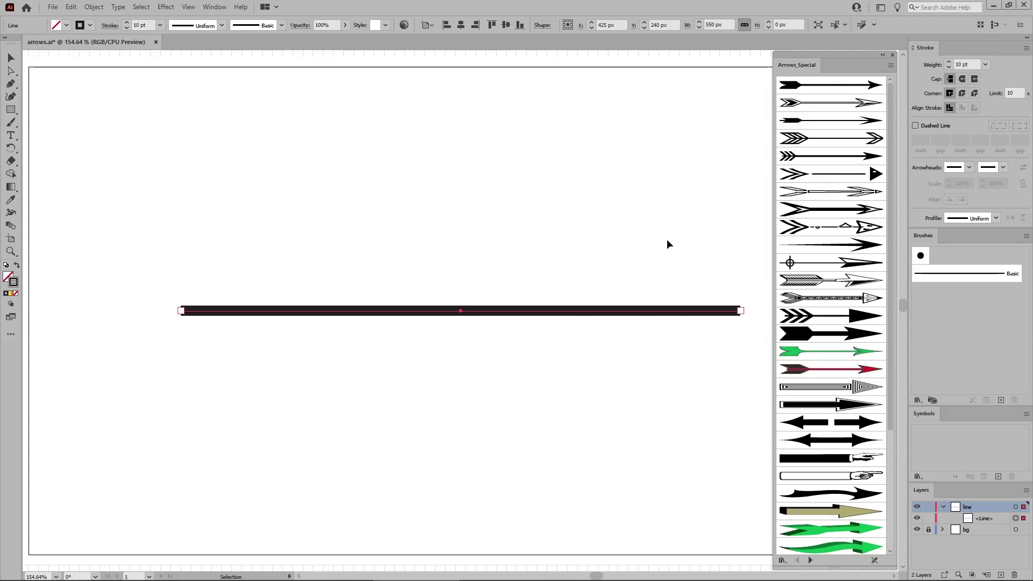
left_click(814, 106)
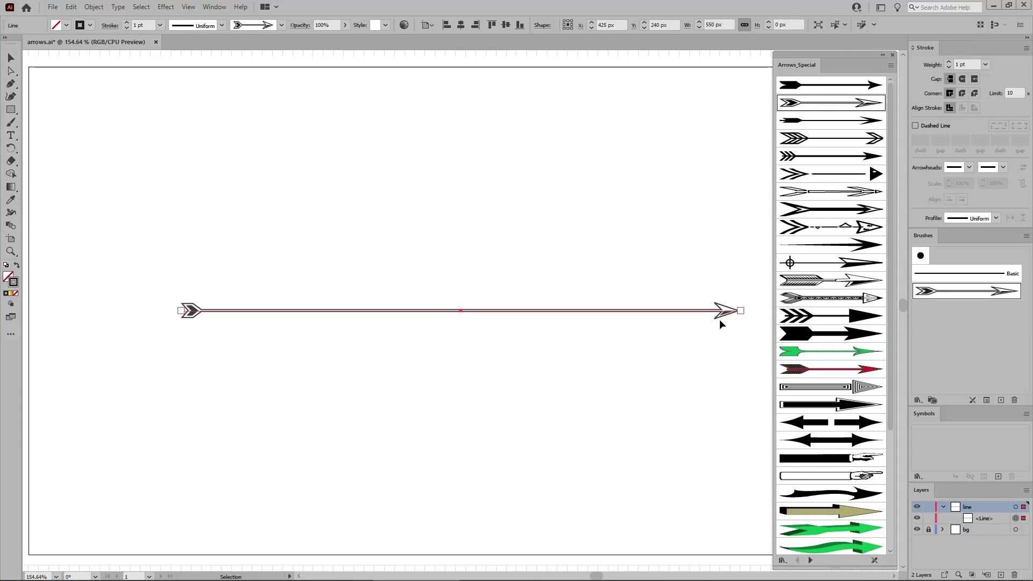
Step: Set the stroke to 5 pt, paint a curved arrow above with the Paintbrush, and save
left_click(160, 25)
left_click(171, 119)
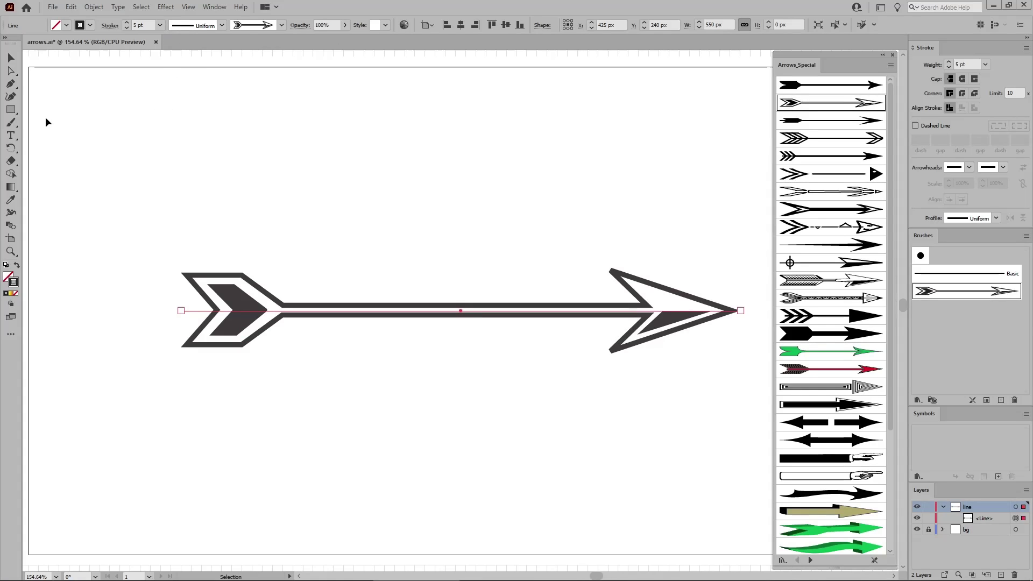
left_click(11, 125)
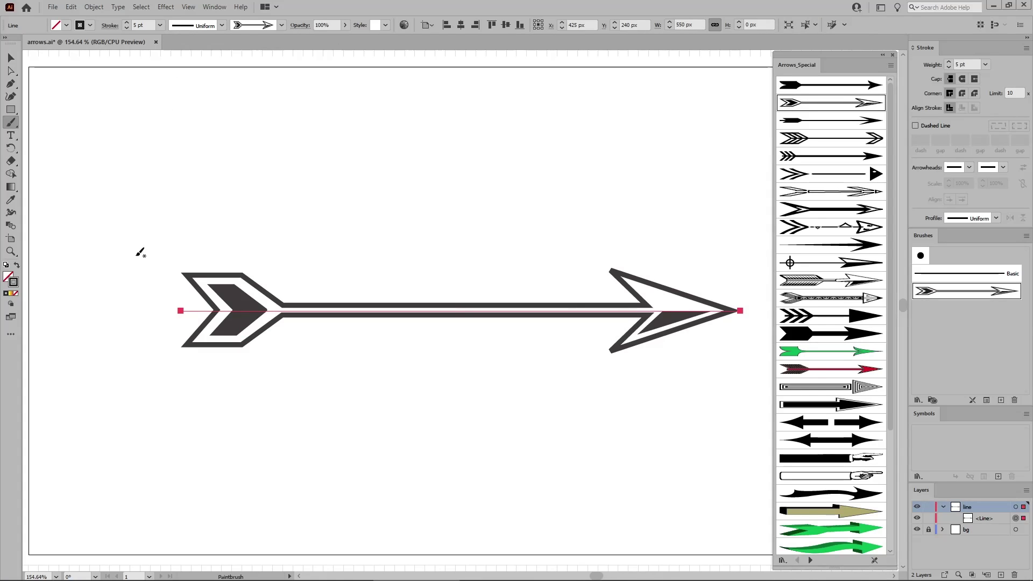
mouse_move(108, 333)
left_mouse_down()
mouse_move(134, 282)
mouse_move(562, 208)
left_mouse_up()
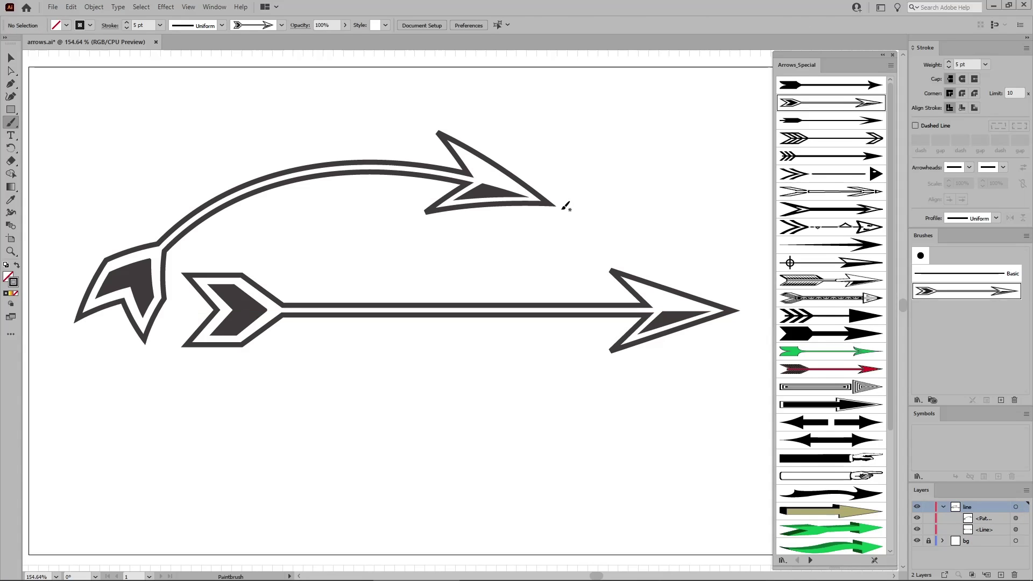
key("ctrl+s")
Step: Apply a double-headed brush, then a thick Arrows_Standard arrow brush to the straight line
key("v")
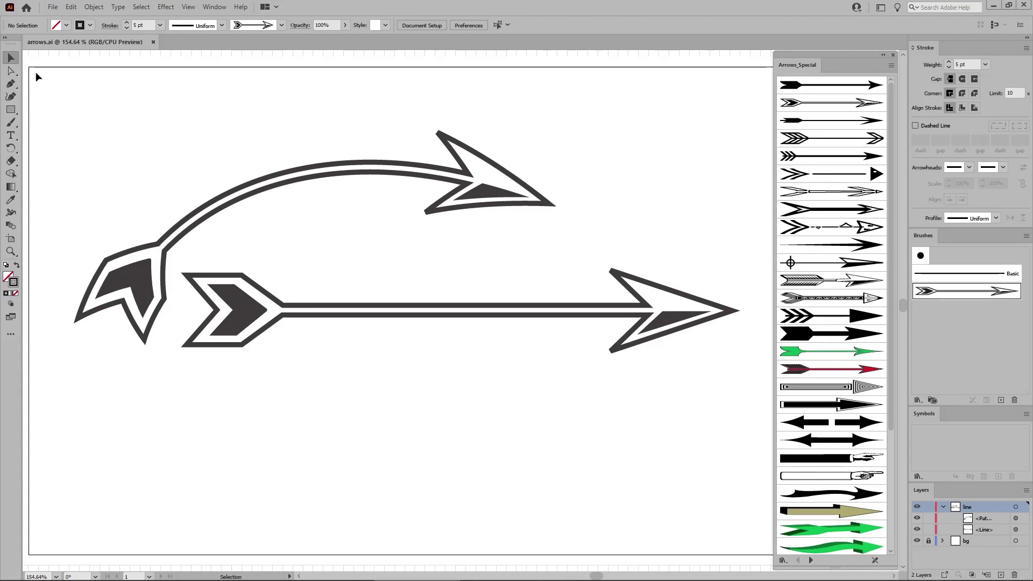
left_click(553, 312)
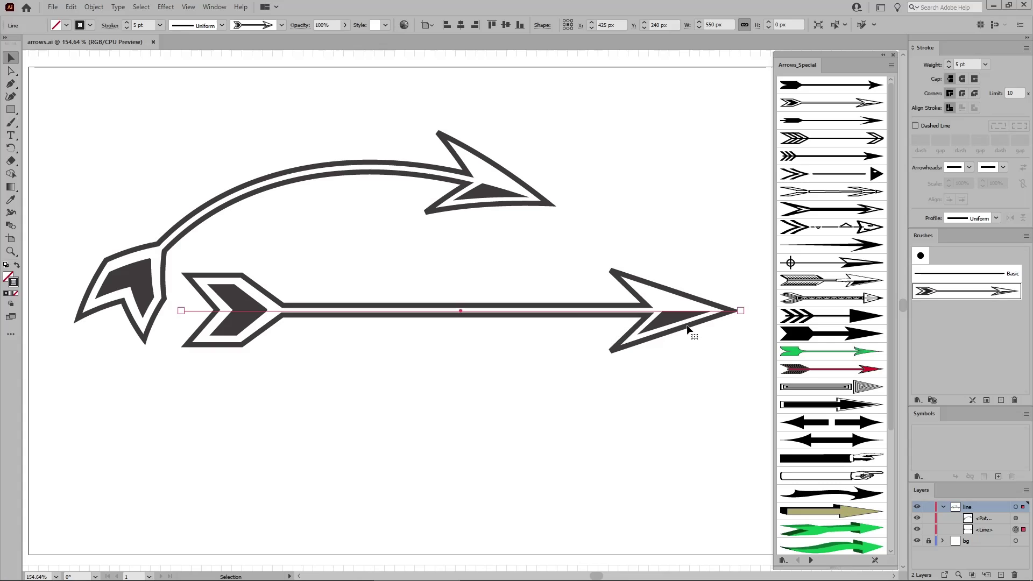
left_click(871, 445)
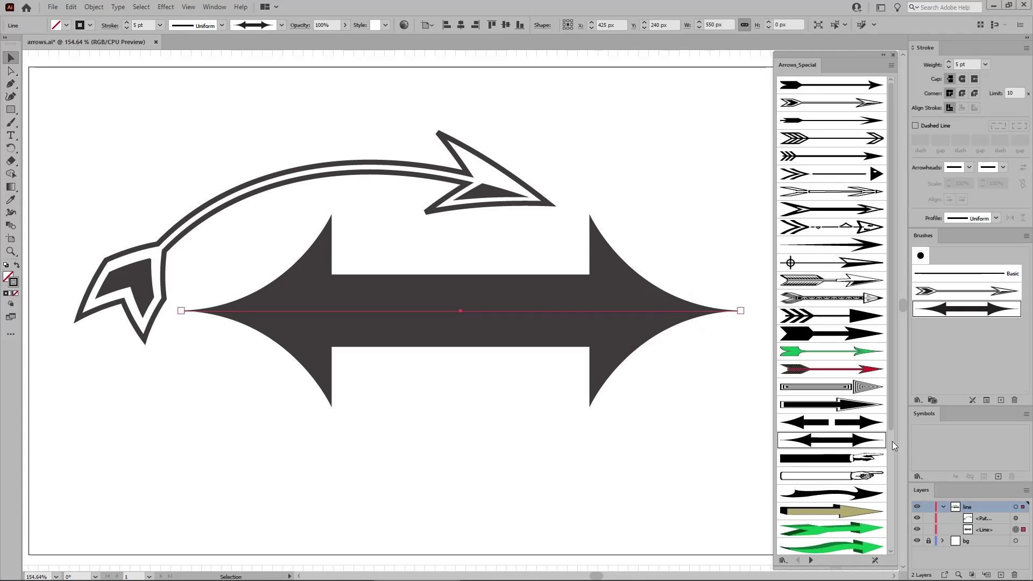
left_click(811, 559)
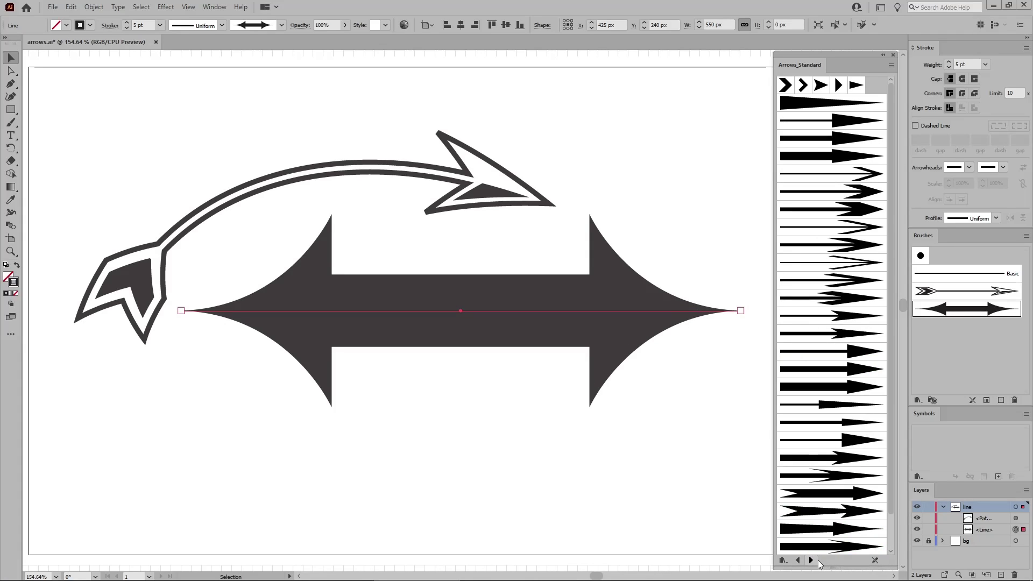
key("a")
left_click(854, 214)
key("v")
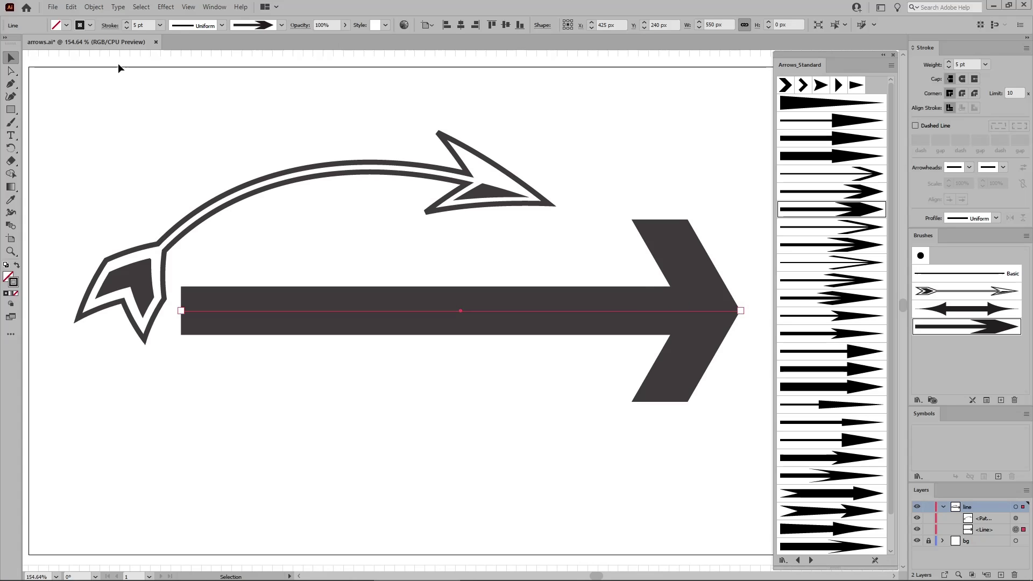
Step: Colour the brush arrow's stroke cyan and keep the brush's Tints colorization method
left_click(90, 26)
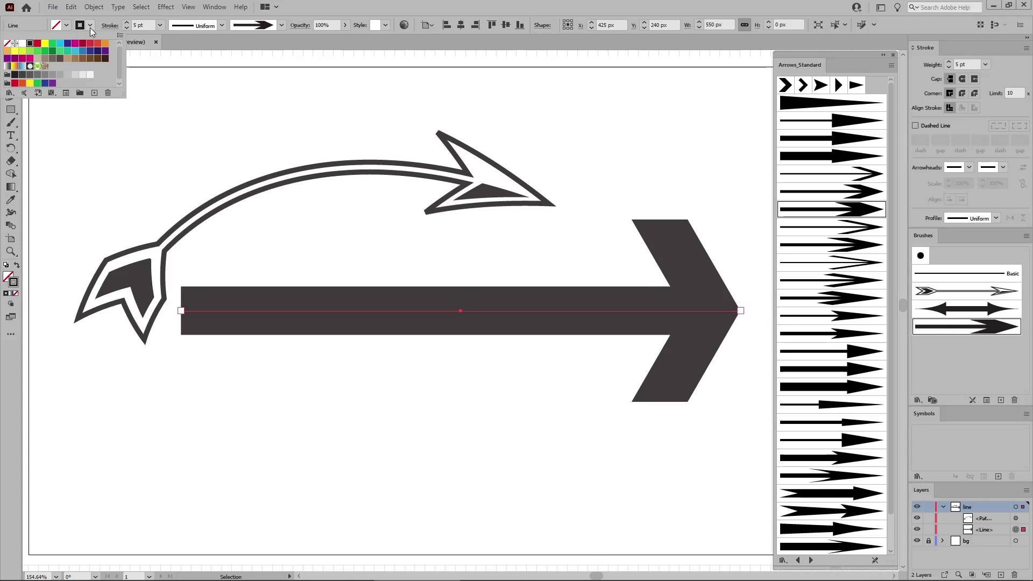
left_click(77, 53)
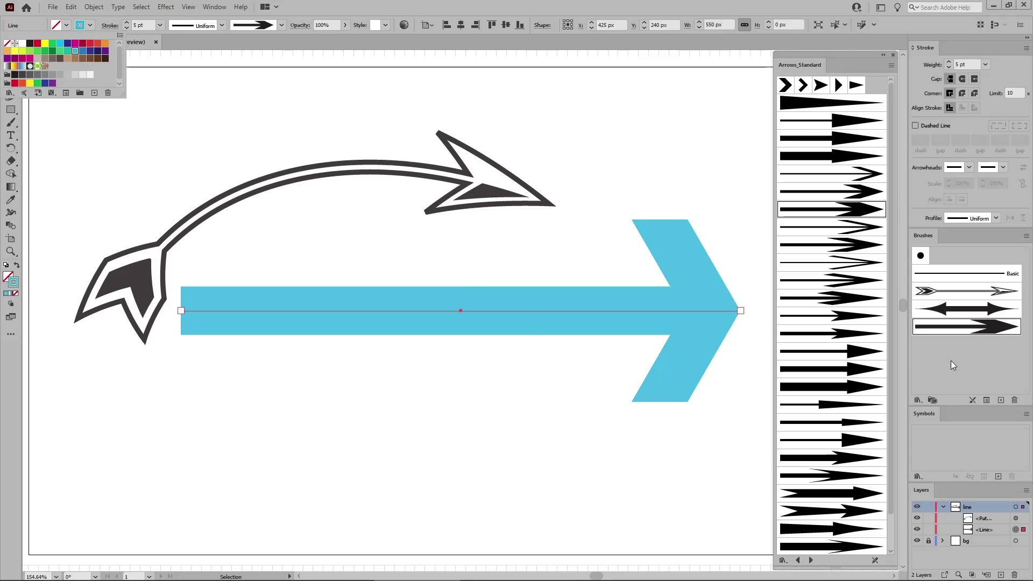
double_click(978, 329)
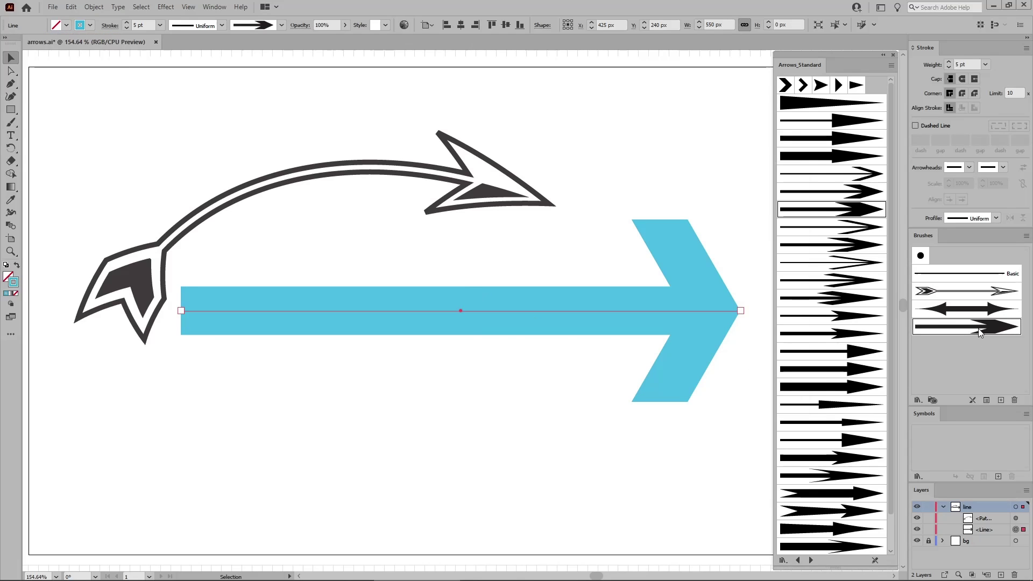
left_click(733, 368)
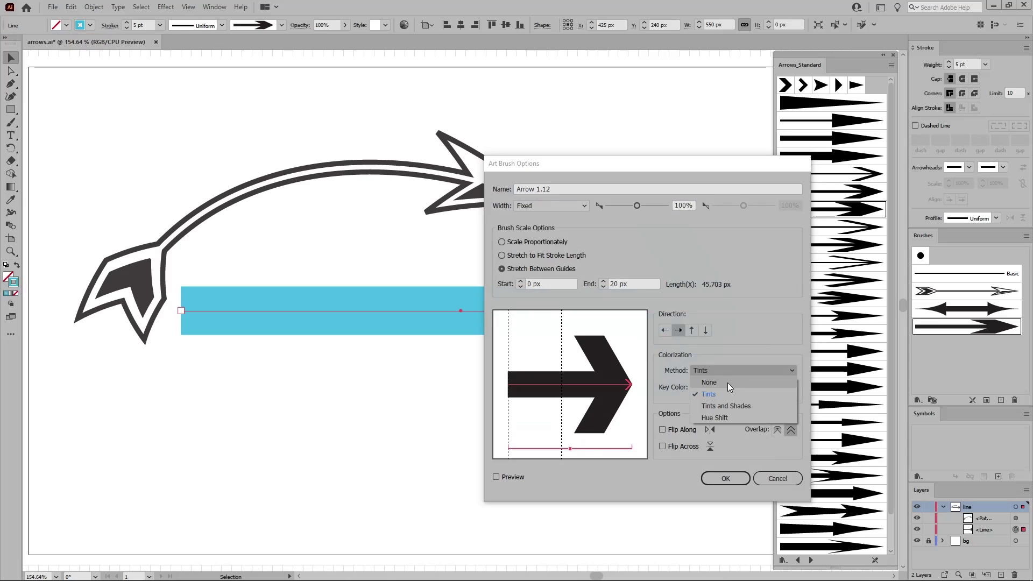
left_click(724, 390)
left_click(723, 477)
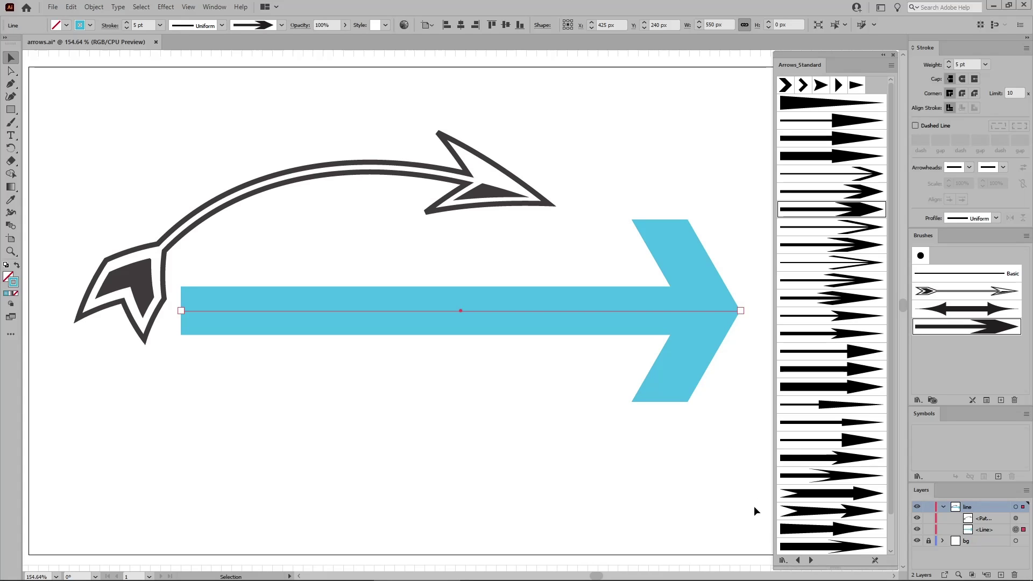
Step: Apply the red brush from the Pattern Arrows library to the line with a 5 pt stroke
left_click(811, 559)
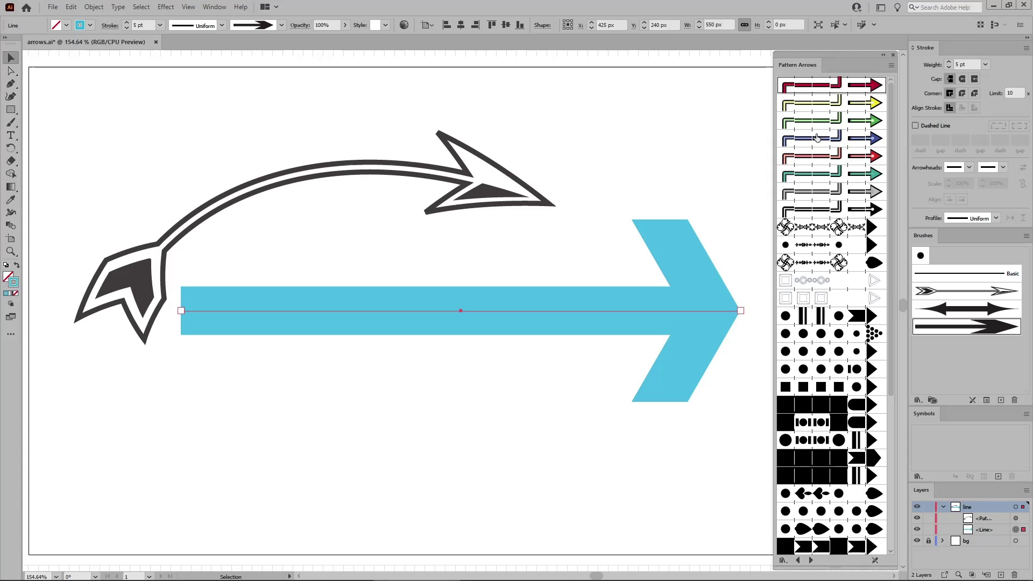
left_click(826, 88)
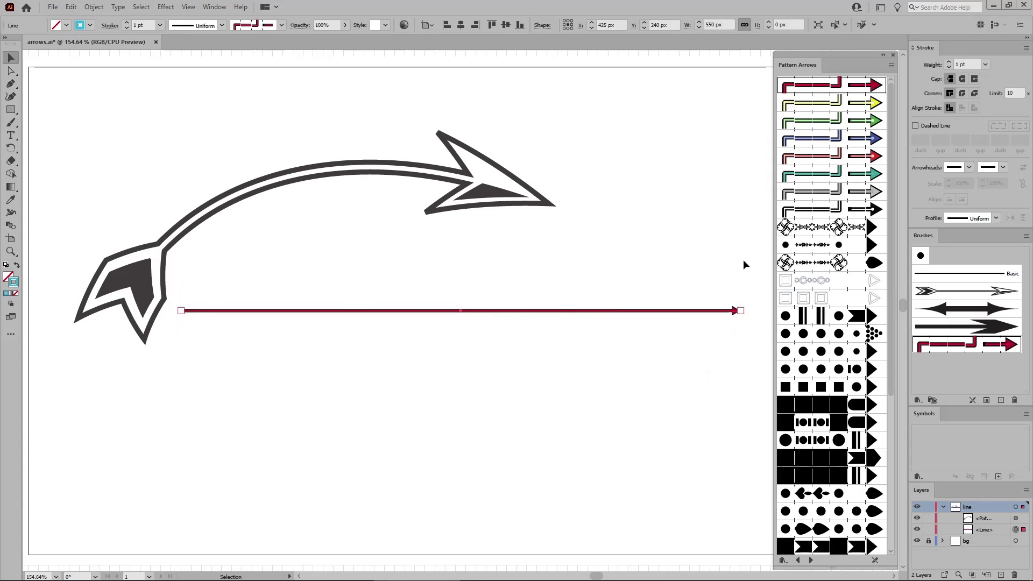
left_click(148, 25)
type("5")
key("Return")
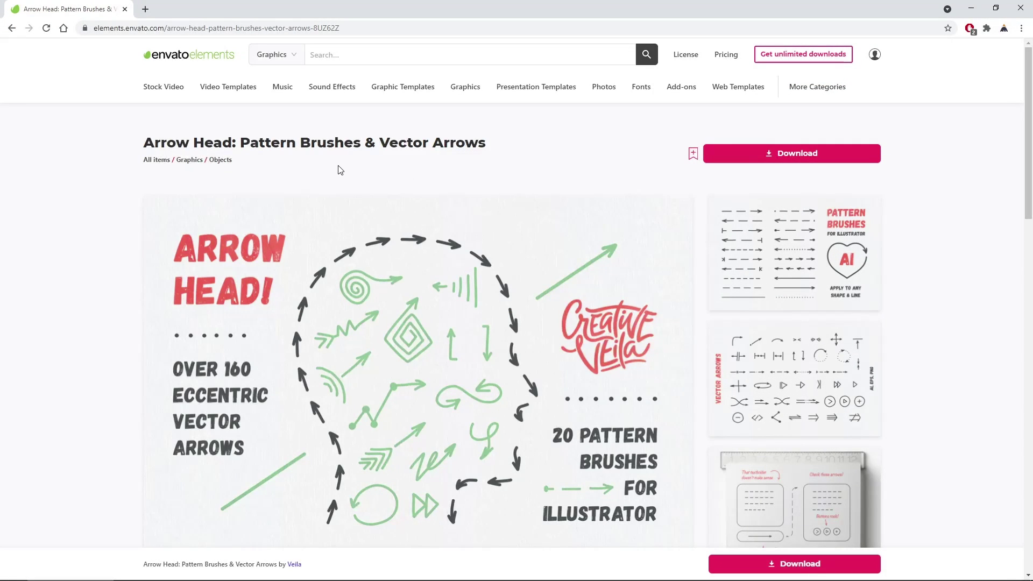
left_click_drag(361, 142, 238, 143)
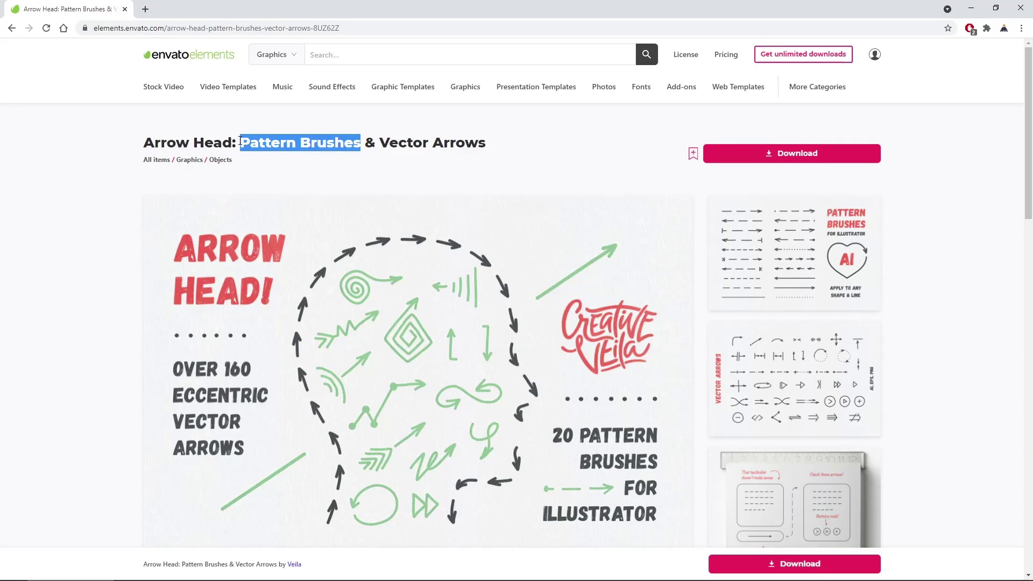
left_click(619, 166)
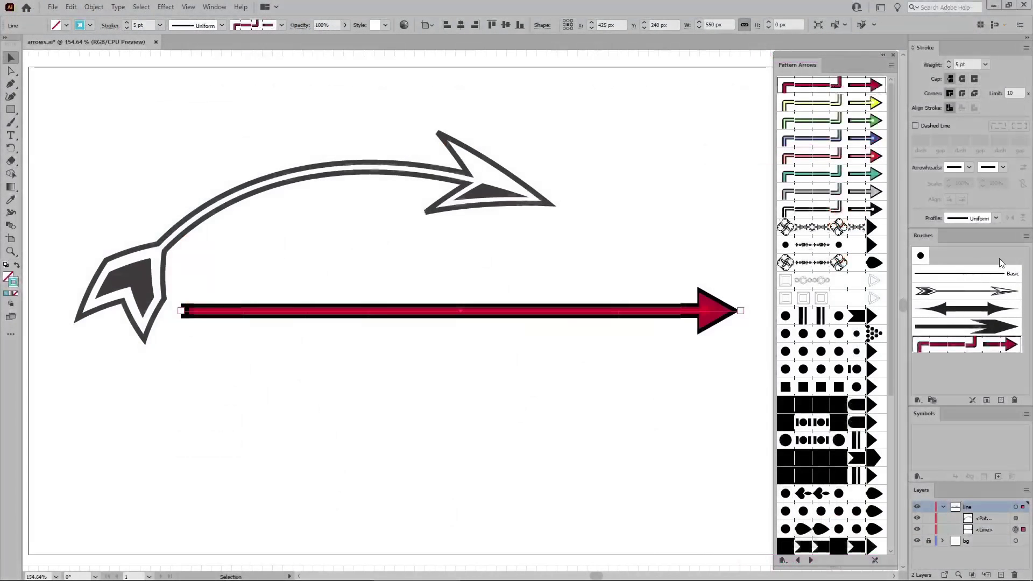
Step: Load Arrow Brushes CC from the Arrow Head_Pattern Brush > Brushes folder and add its first brush
left_click(1026, 237)
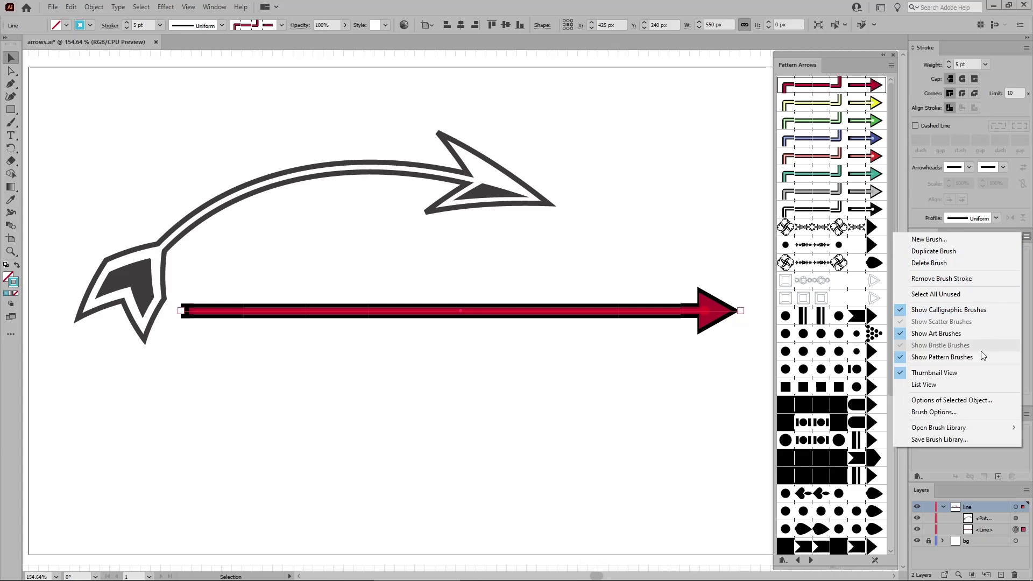
mouse_move(955, 429)
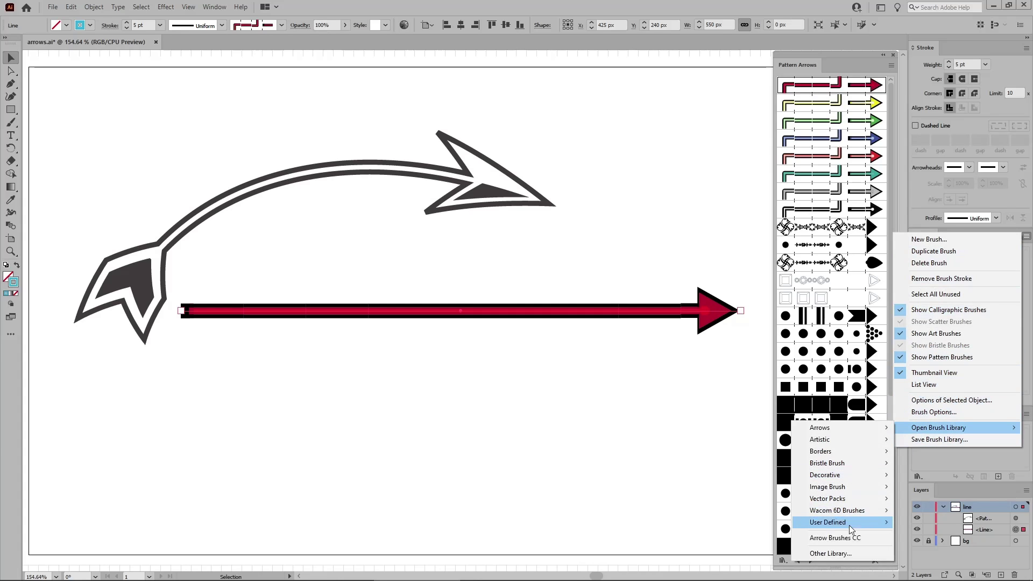
left_click(844, 554)
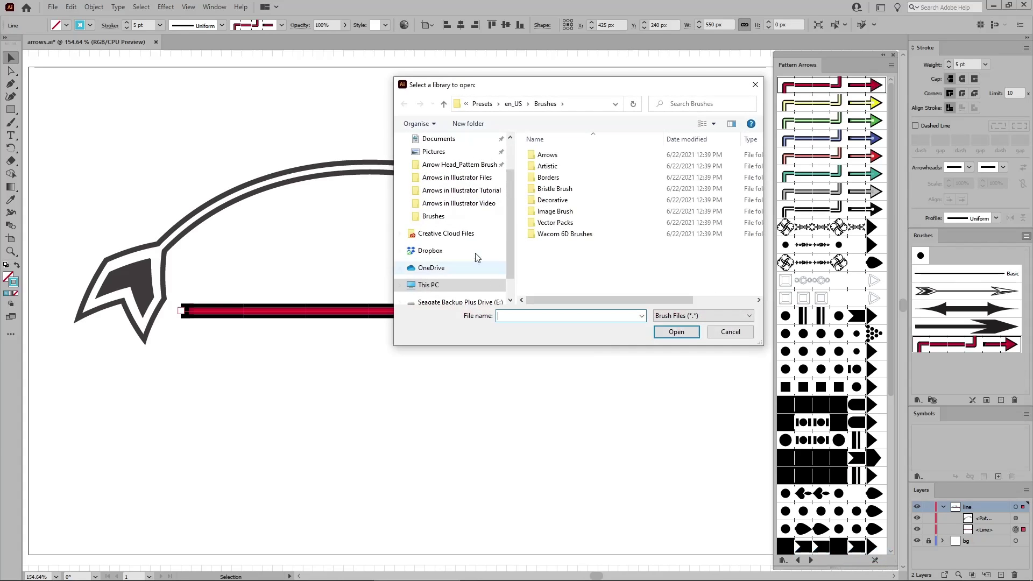
left_click(459, 164)
double_click(594, 156)
double_click(593, 156)
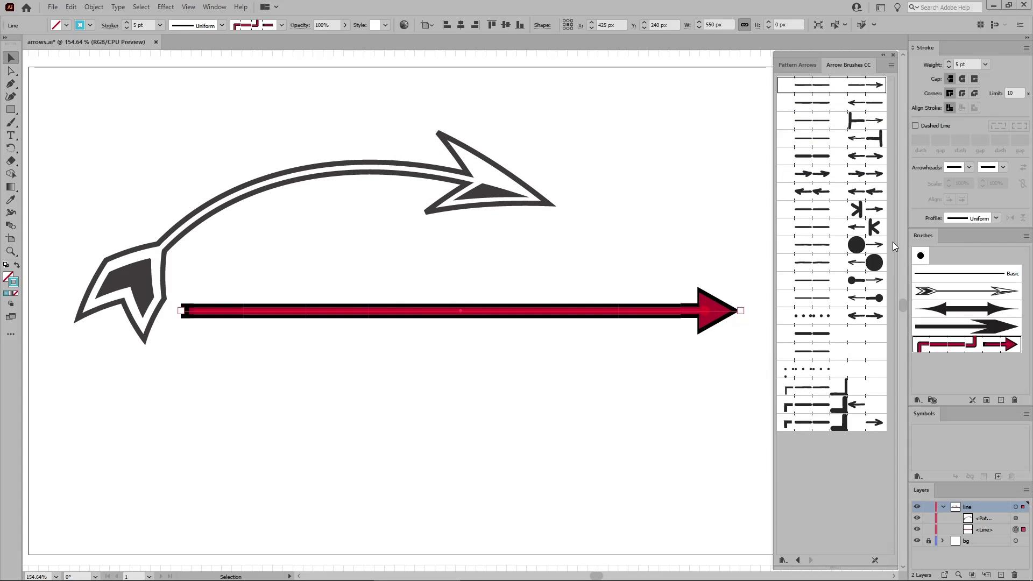
left_click(882, 91)
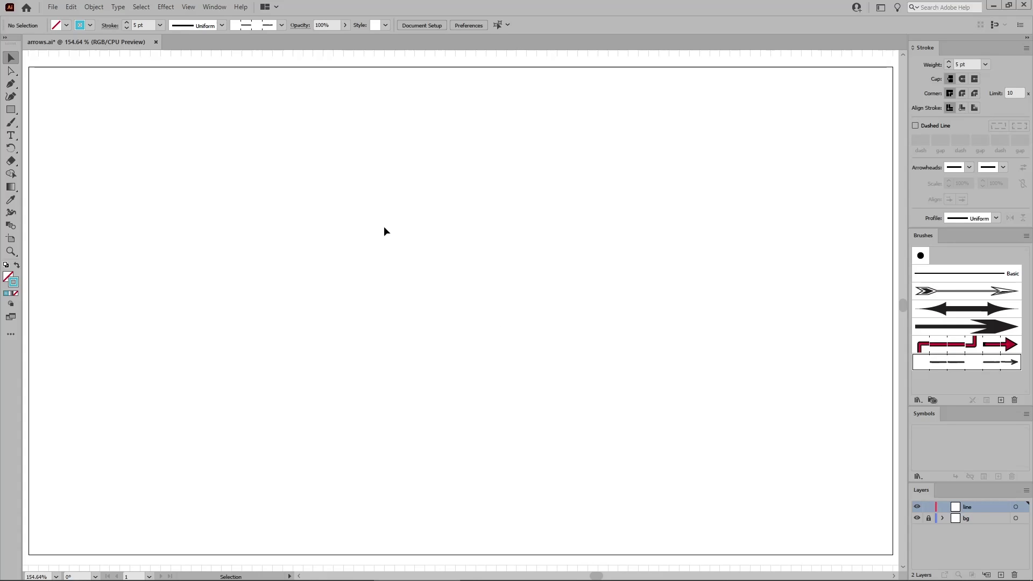
Step: Open the Arrows library through the Symbols panel menu's Open Symbol Library
left_click(215, 8)
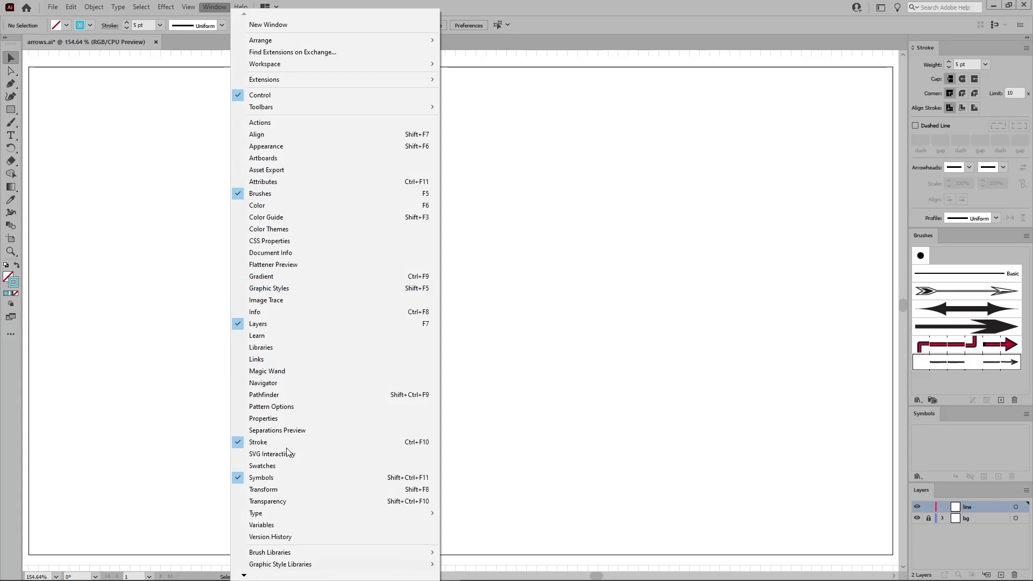
left_click(662, 463)
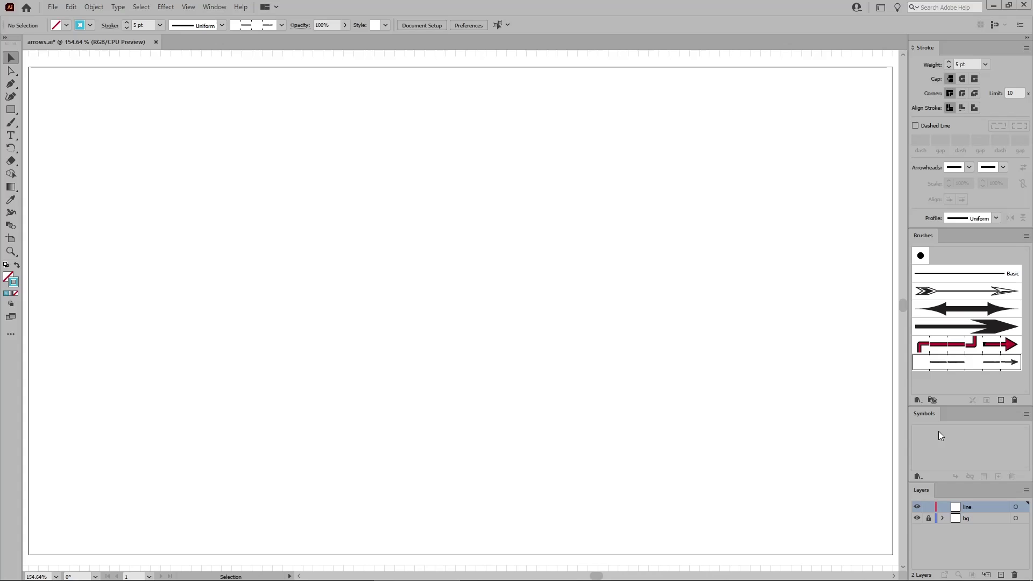
left_click(1026, 415)
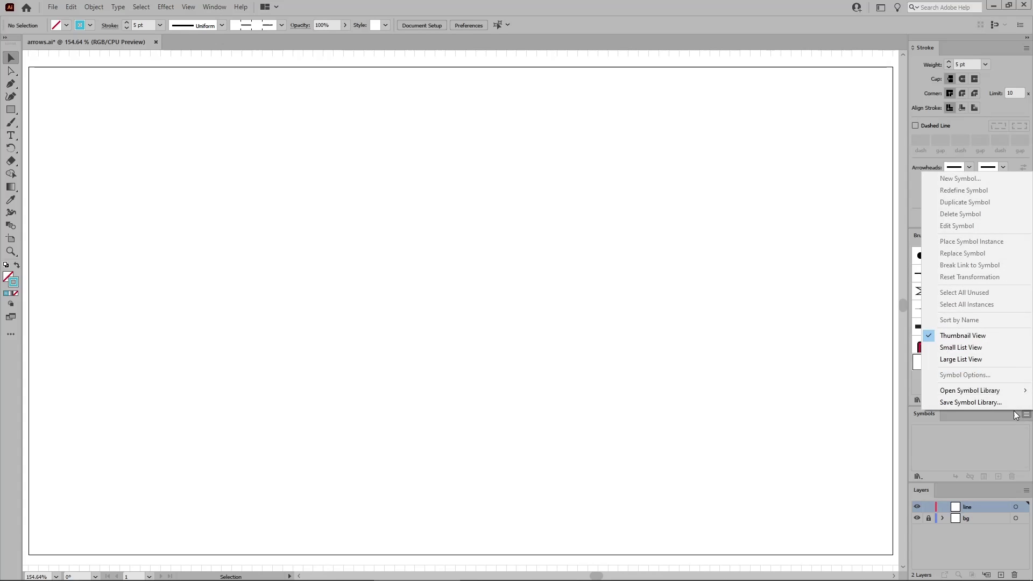
mouse_move(989, 396)
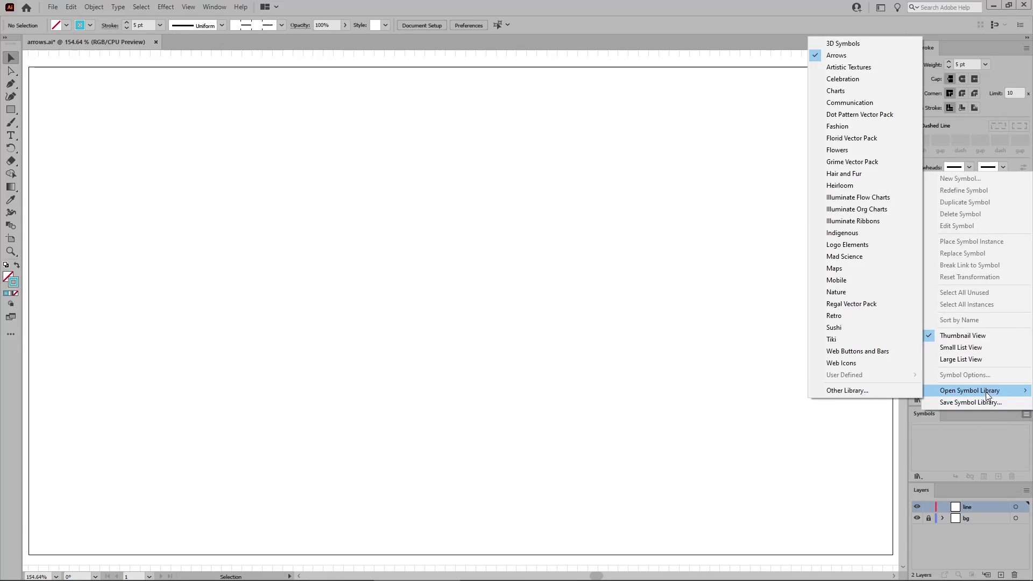
left_click(849, 56)
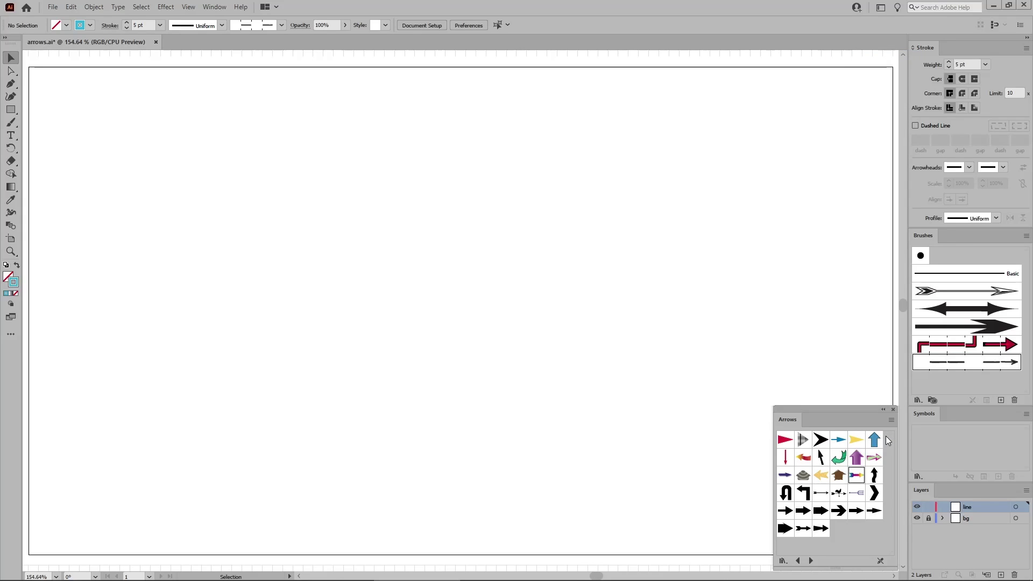
Step: Place the Arrow 12 symbol on the artboard, enlarge it, and reposition it up-left
left_click_drag(875, 457, 454, 297)
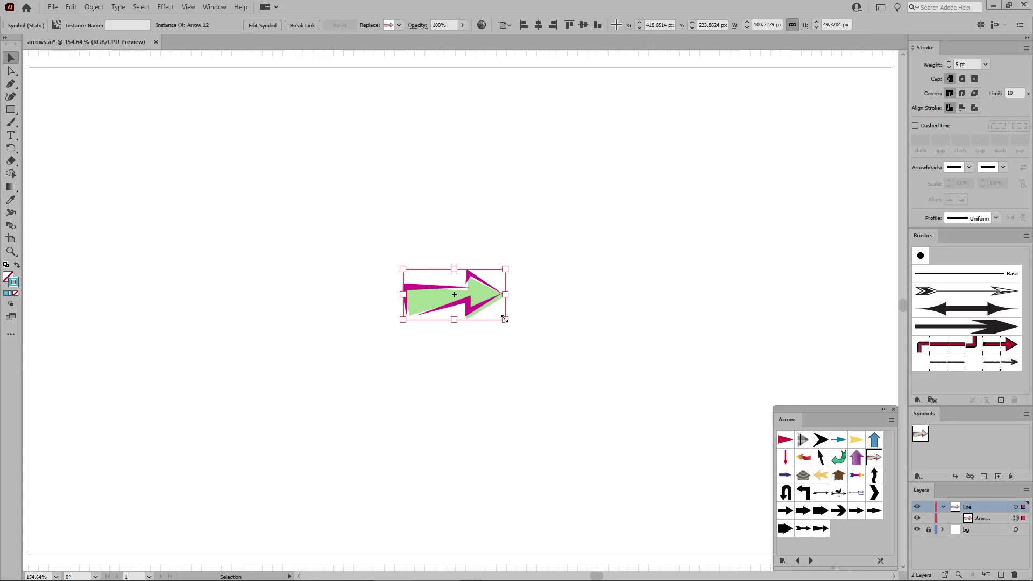
left_click_drag(504, 320, 681, 444)
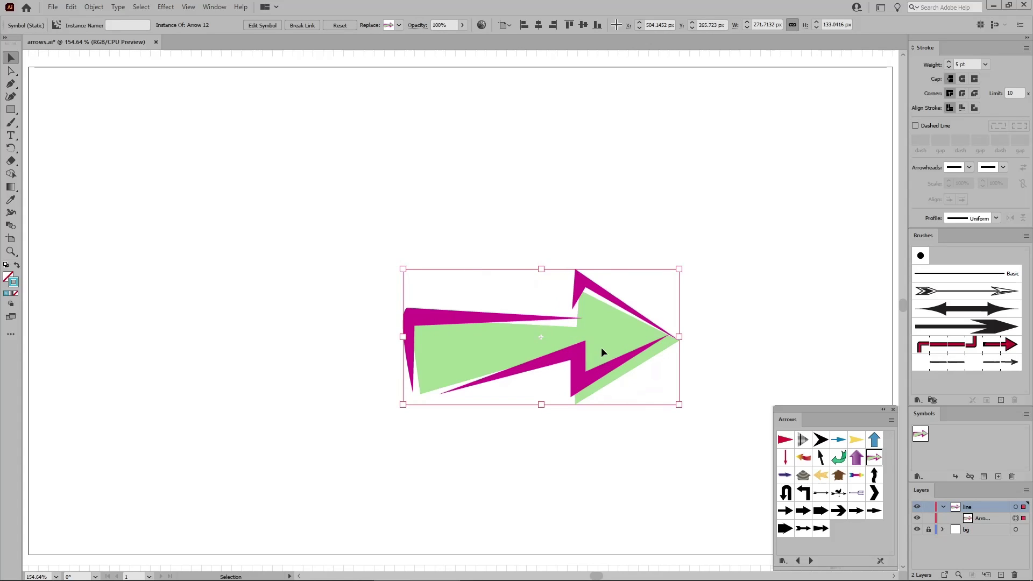
left_click_drag(597, 333, 534, 279)
Step: Edit the Arrow 12 symbol definition so its green fill becomes yellow
double_click(545, 290)
left_click(570, 309)
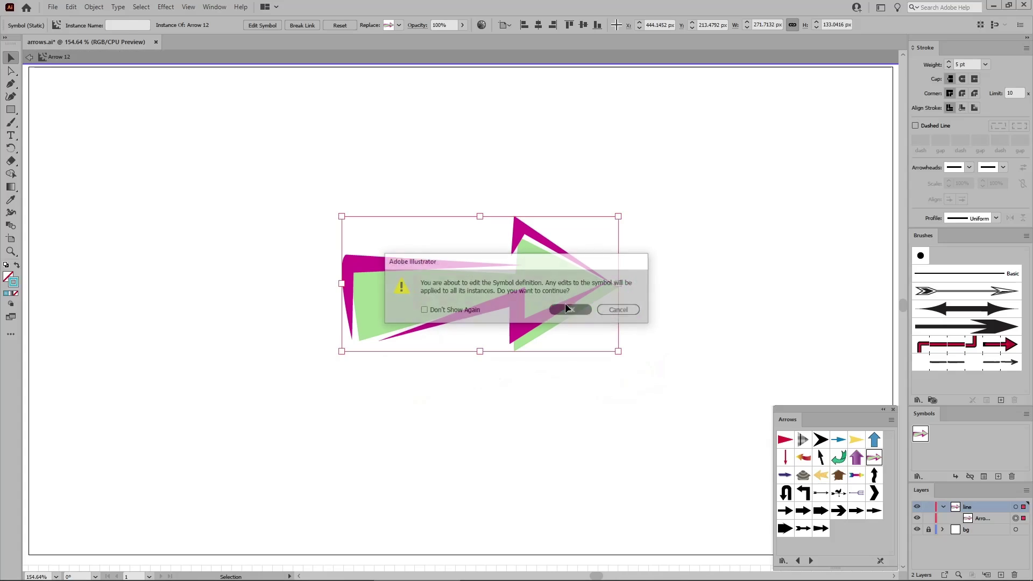
key("a")
key("ctrl+a")
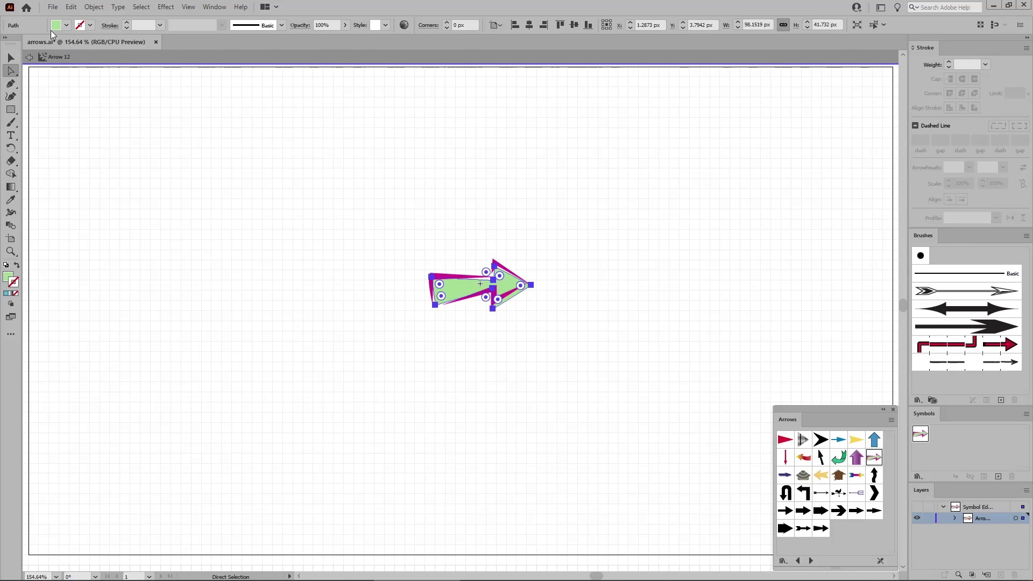
left_click(67, 25)
left_click(31, 84)
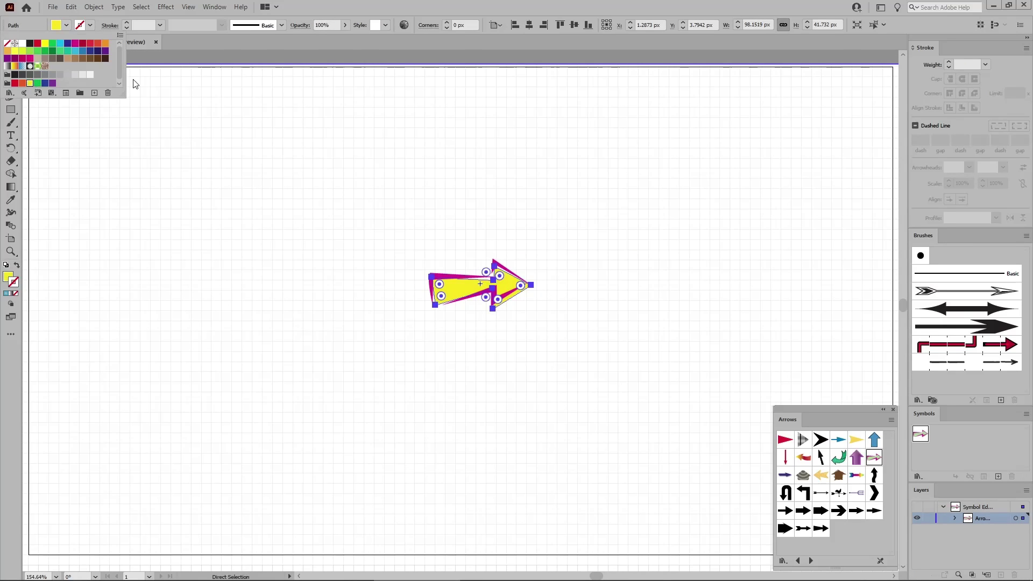
left_click(30, 58)
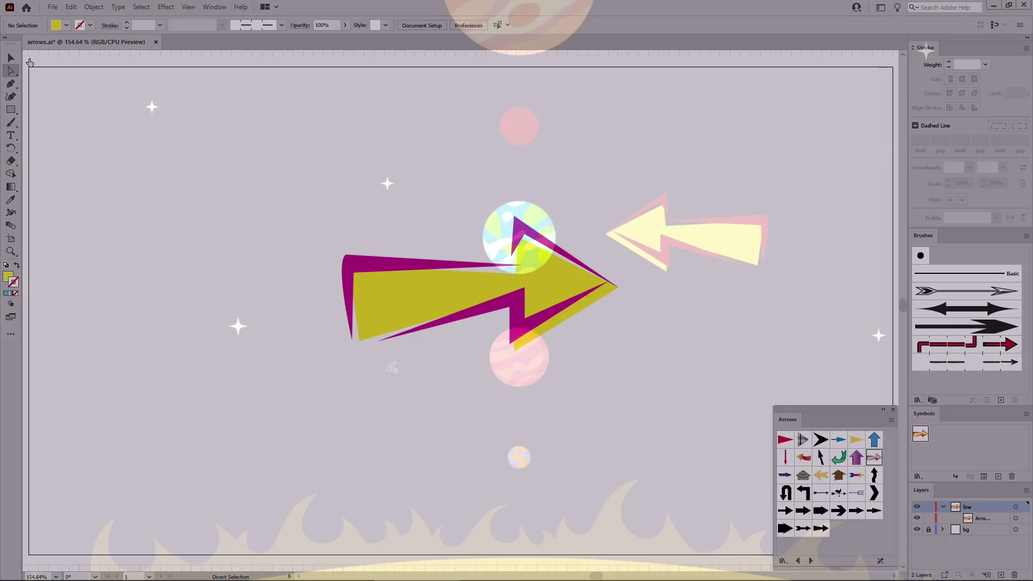